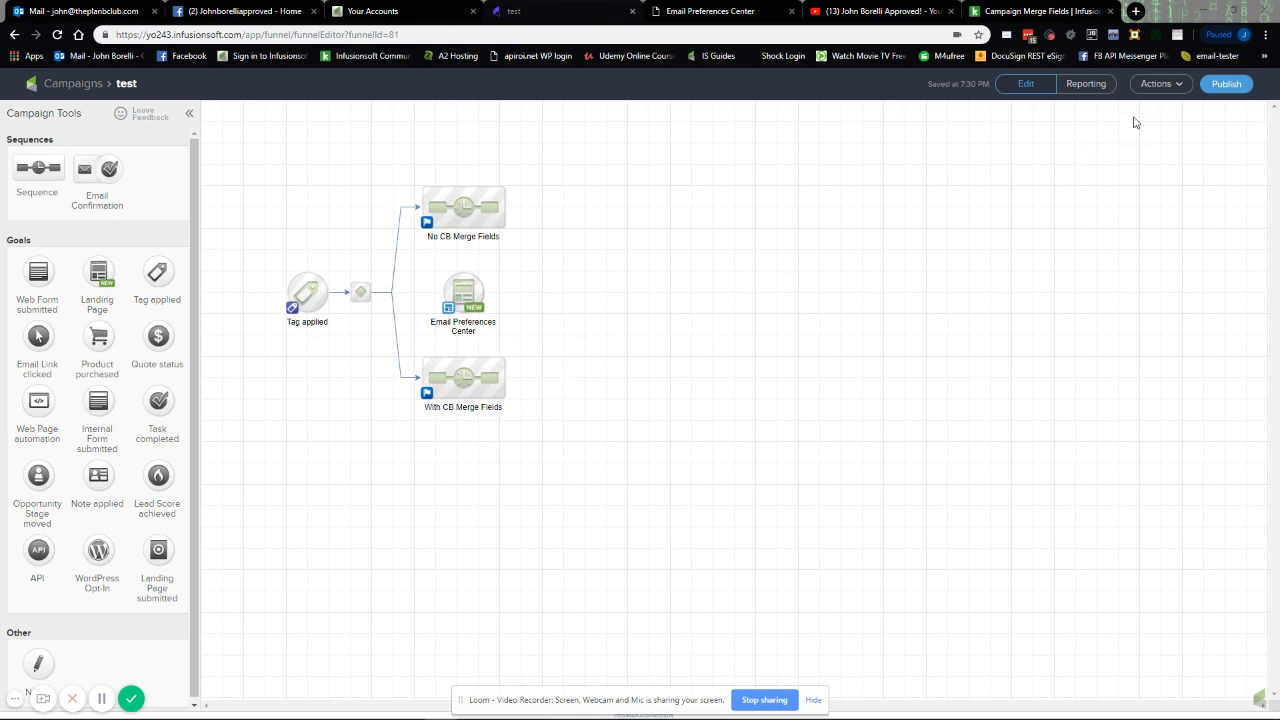
Add a campaign merge field labelled "Testing CB Merge Fields" with the value "Test Value" and save it
click(1158, 88)
click(1174, 87)
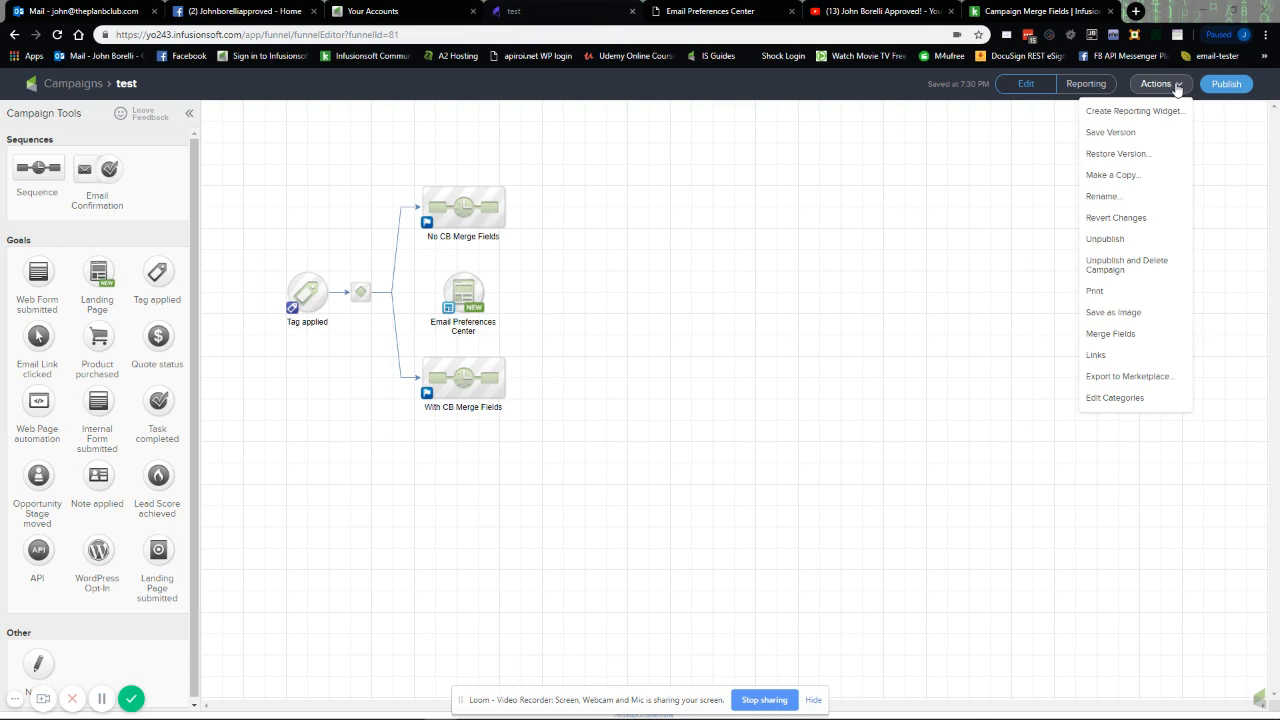
click(1112, 333)
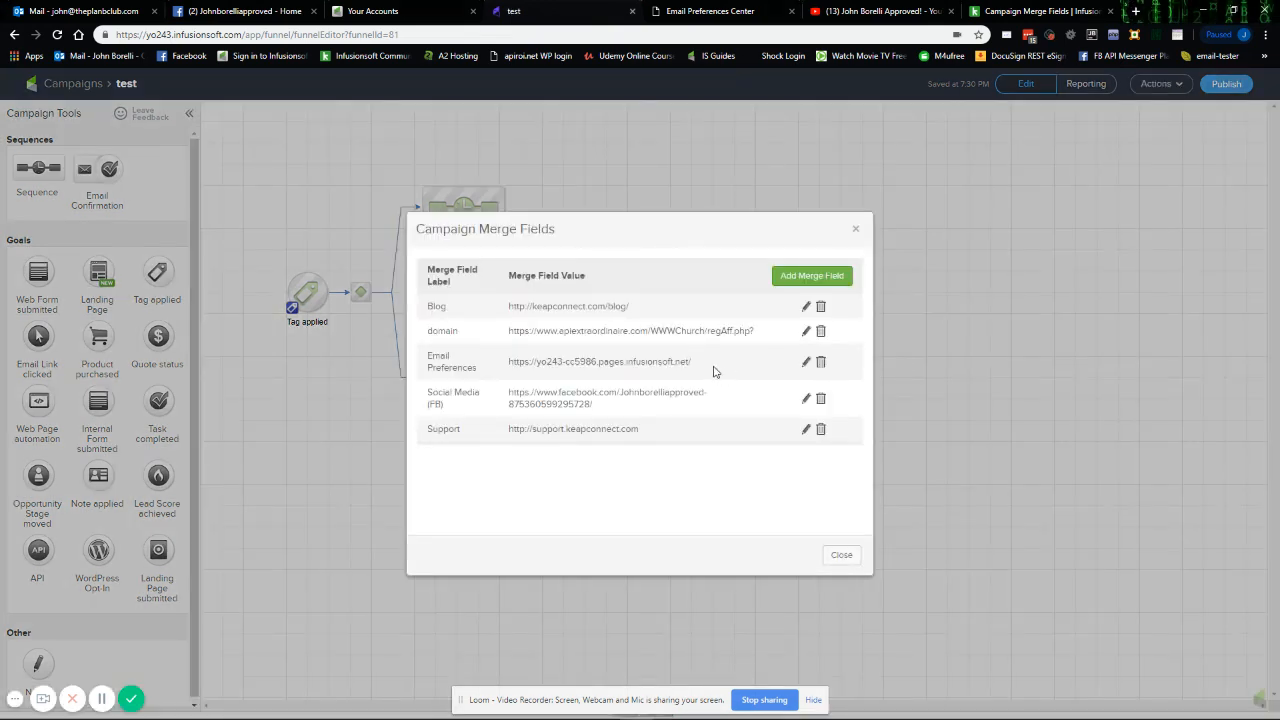
click(800, 284)
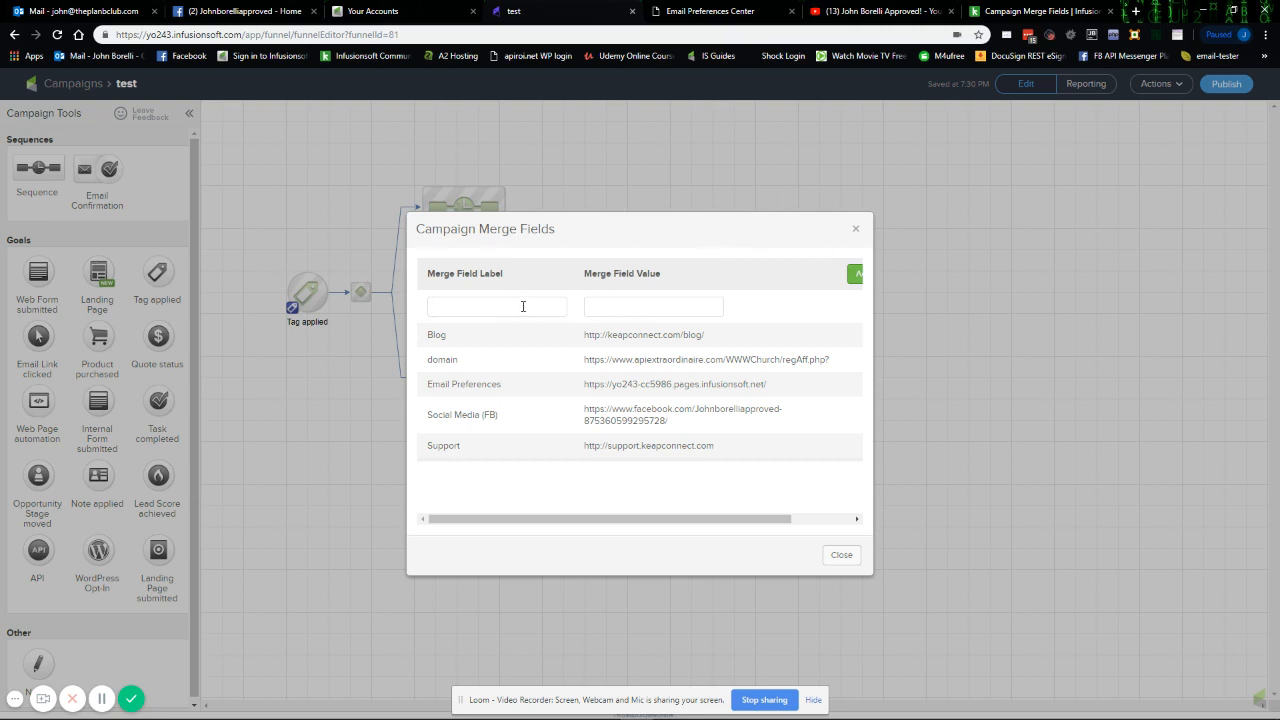
click(522, 306)
text(TEsting CB Merge Fields)
key(Tab)
text(Test Value)
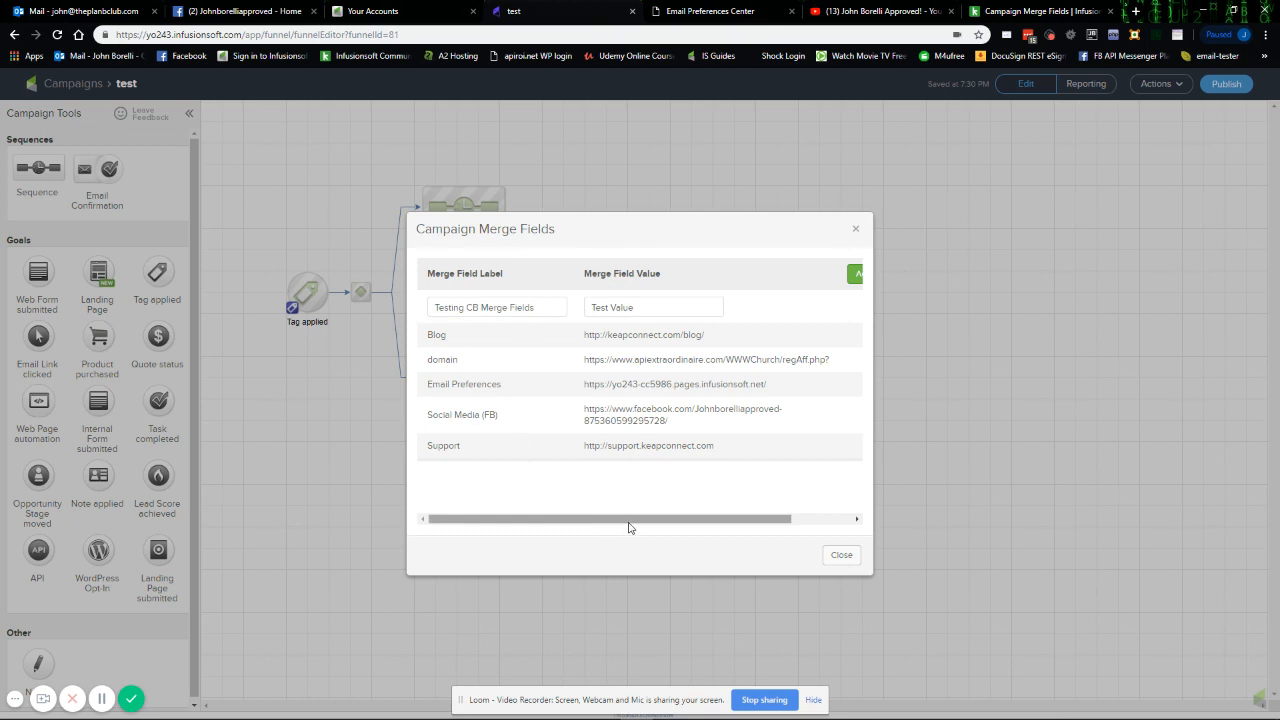
drag(629, 526, 690, 528)
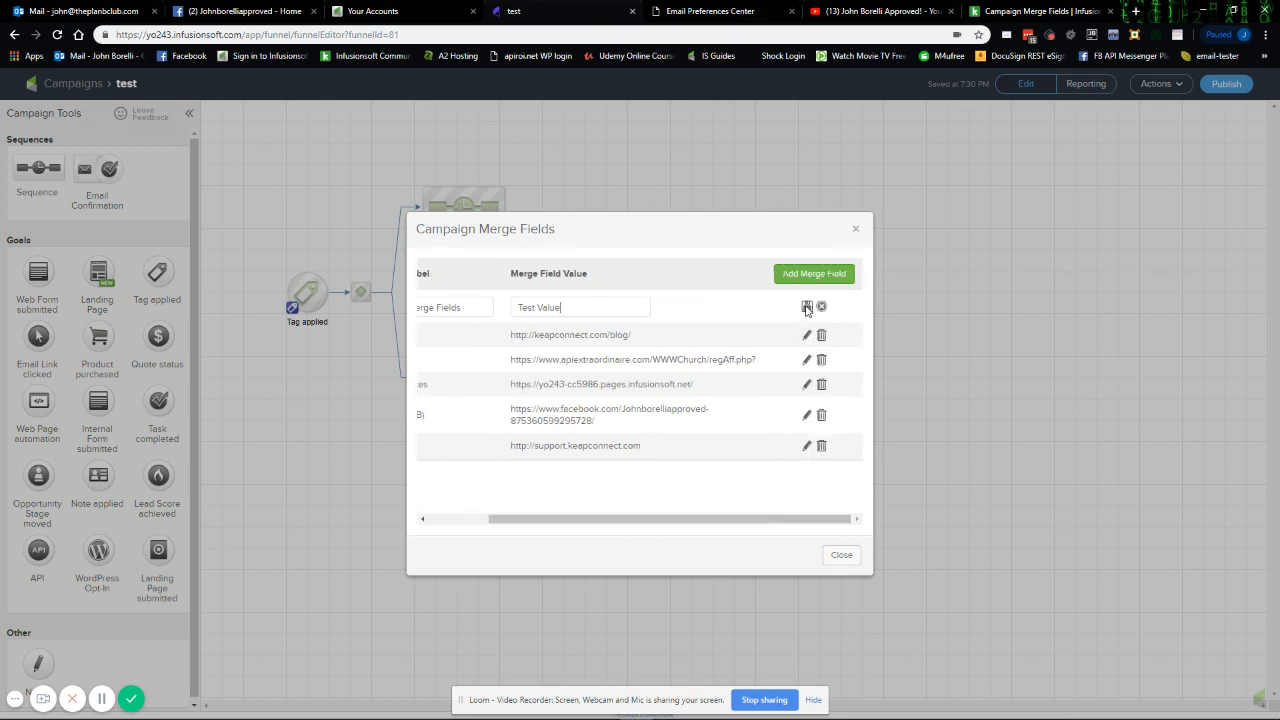
click(807, 307)
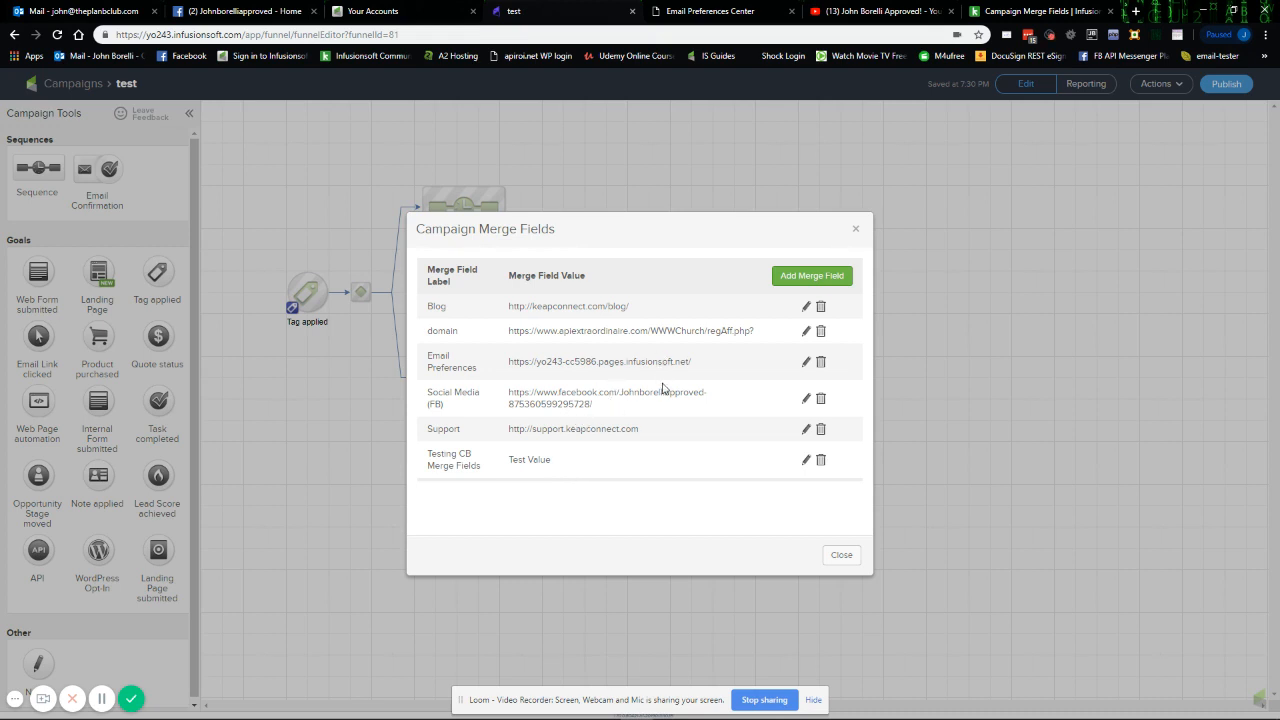
click(842, 557)
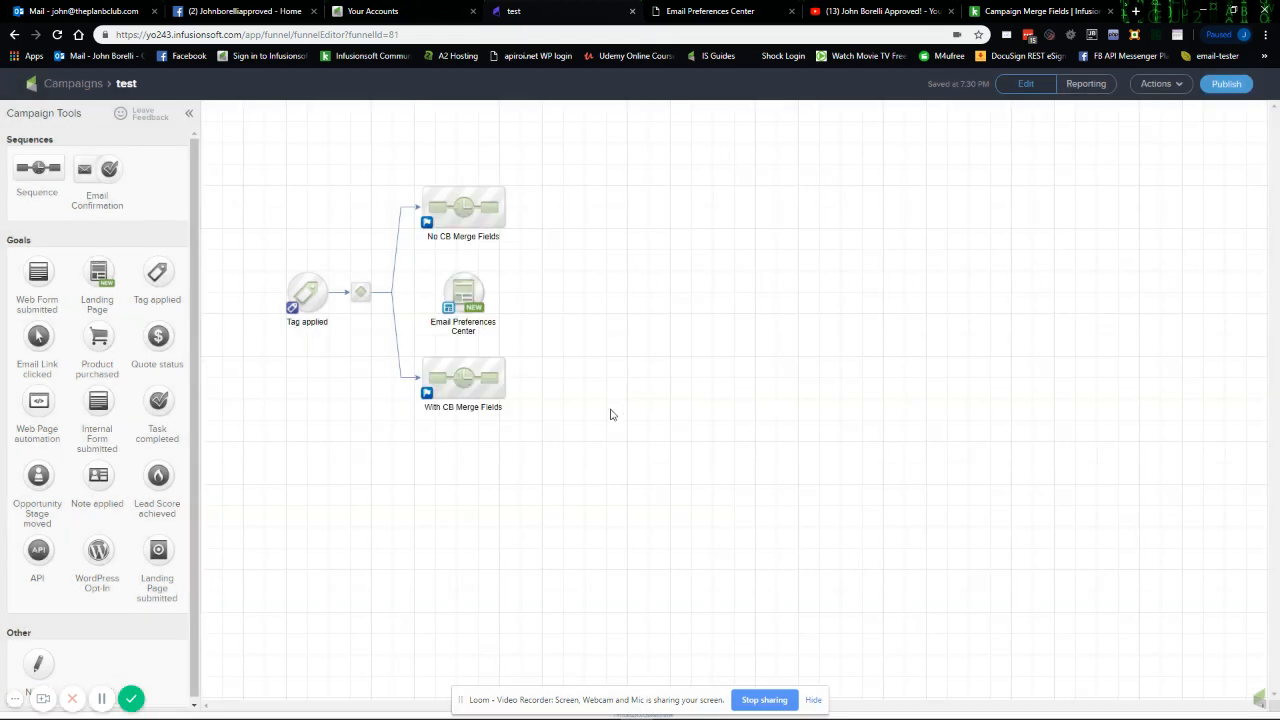
Review the Test 1 email in the No CB Merge Fields sequence, including its greeting and hard-coded links, and return to the campaign
double_click(465, 213)
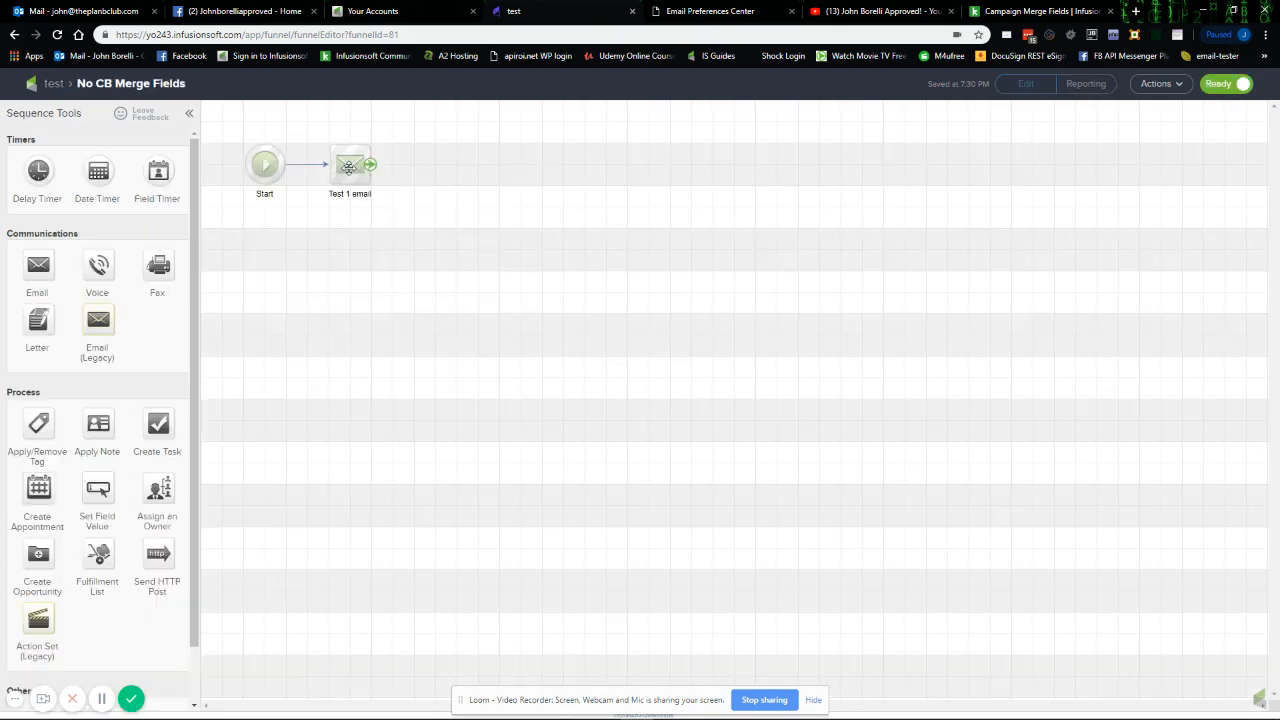
double_click(348, 165)
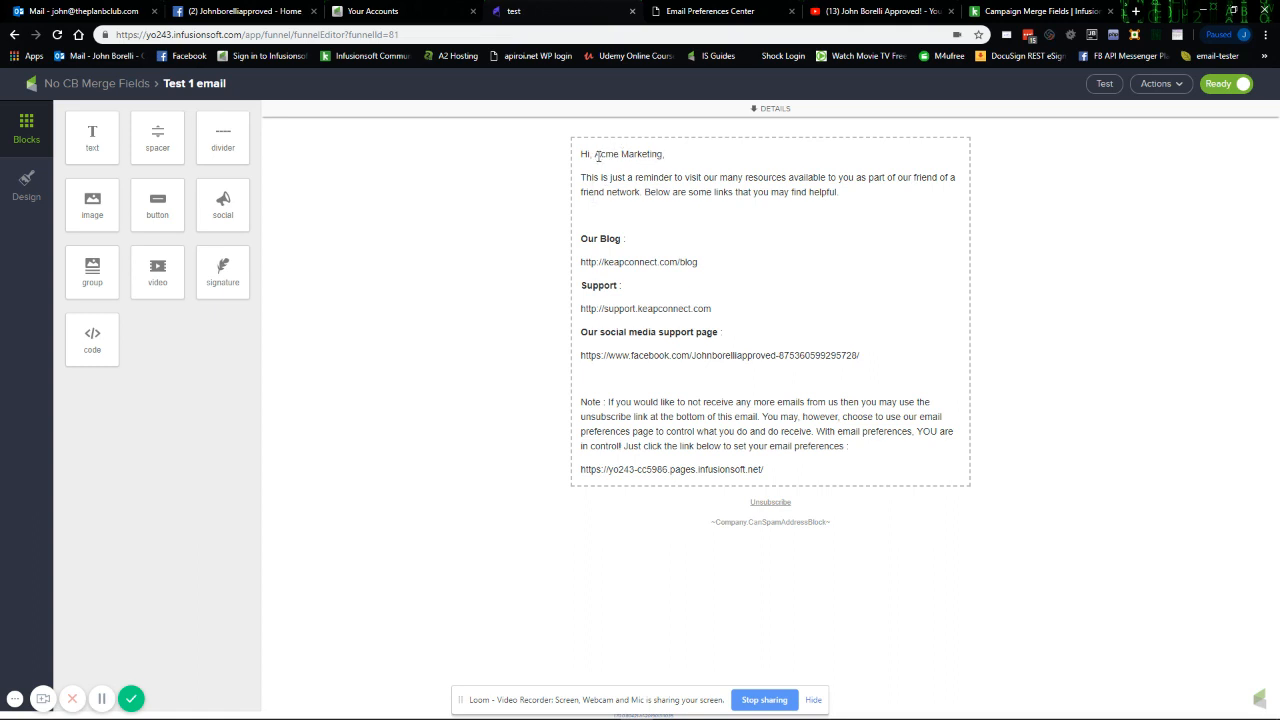
drag(596, 154, 614, 160)
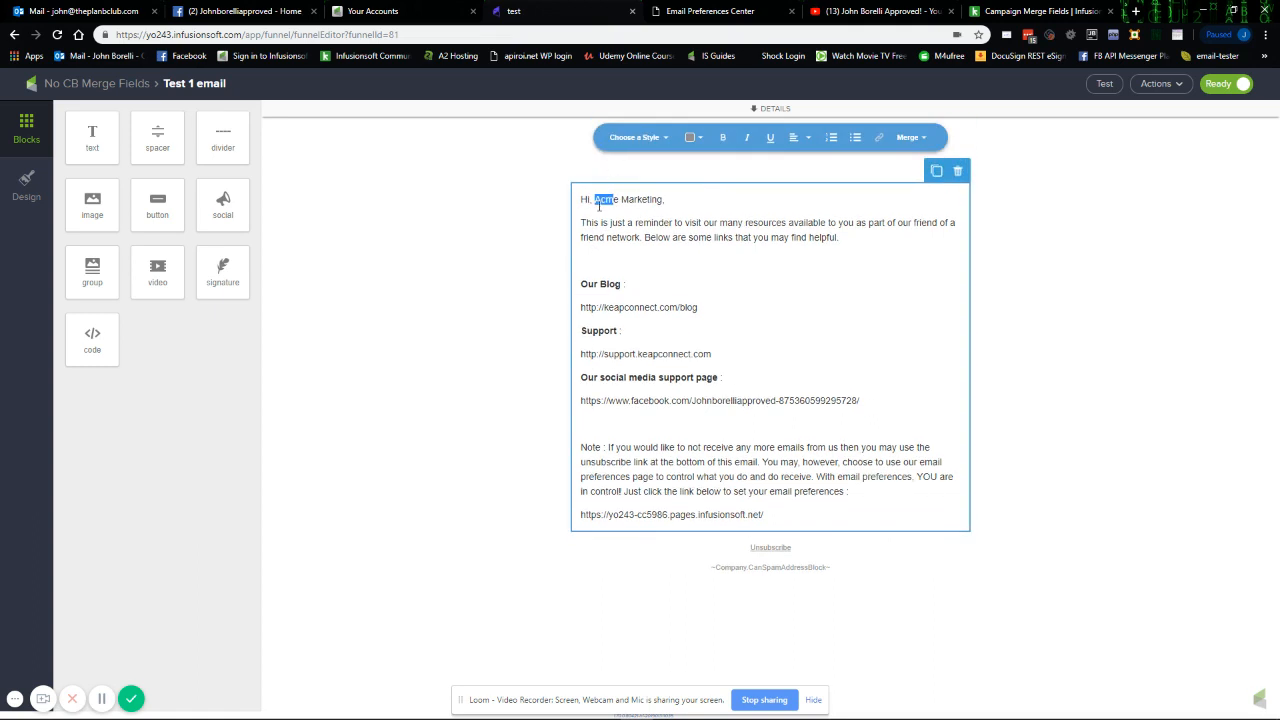
click(599, 201)
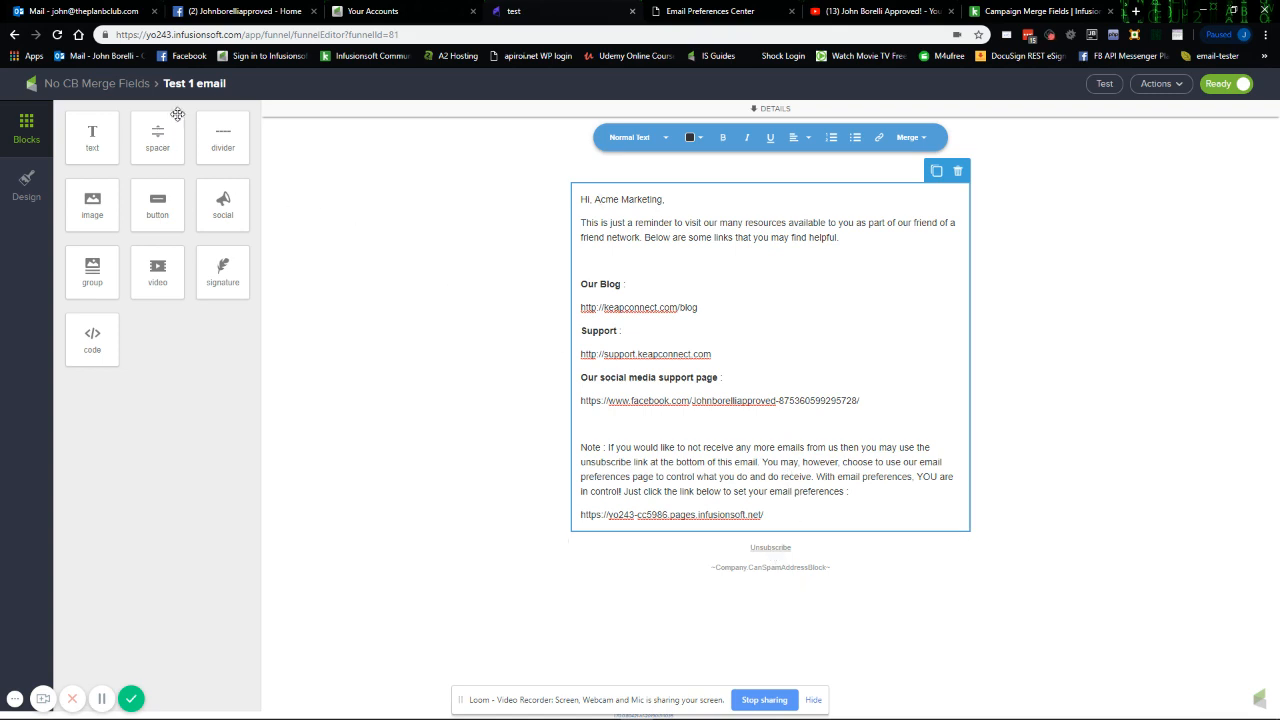
click(99, 88)
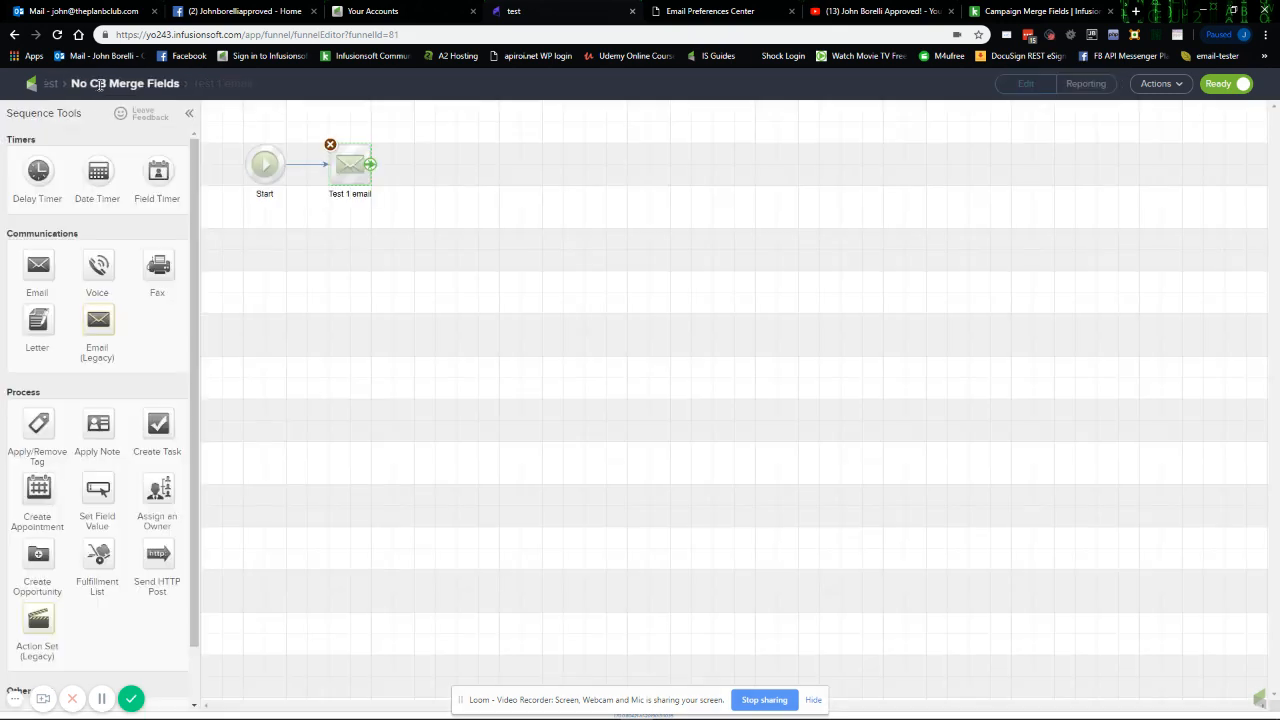
click(60, 85)
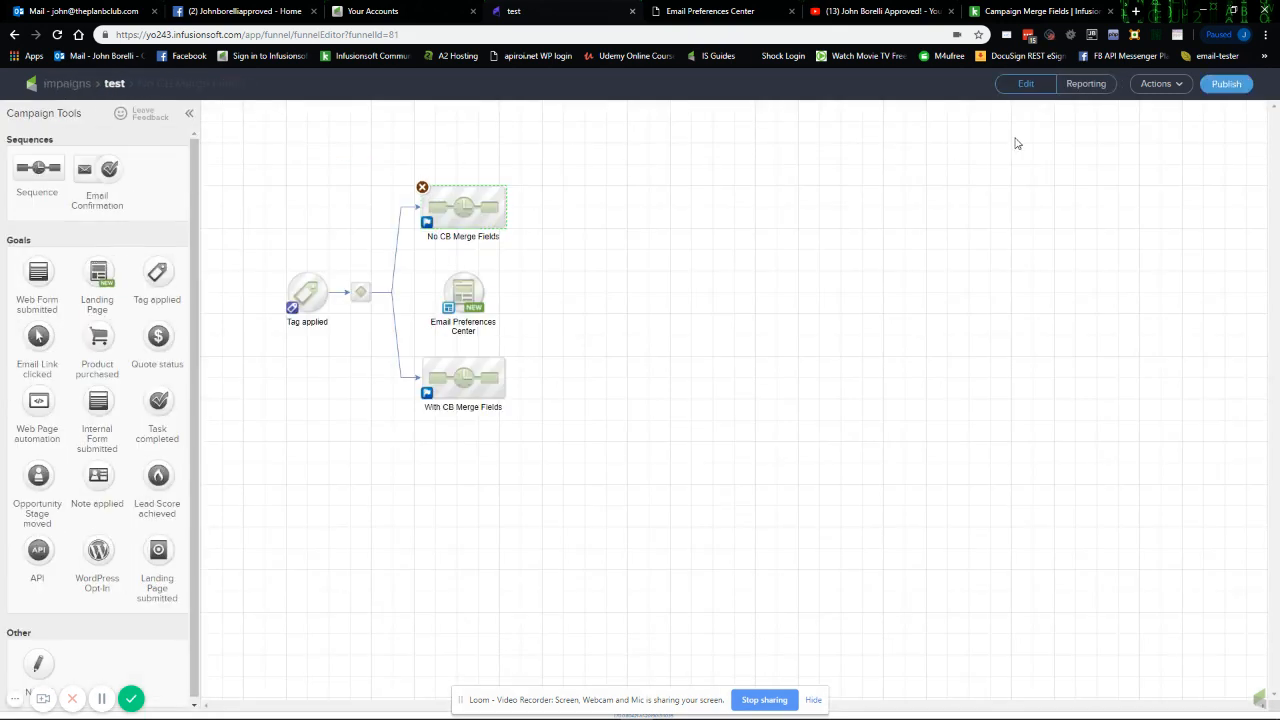
View the campaign merge fields list, open the Support field for editing, and close the list without changes
click(1155, 84)
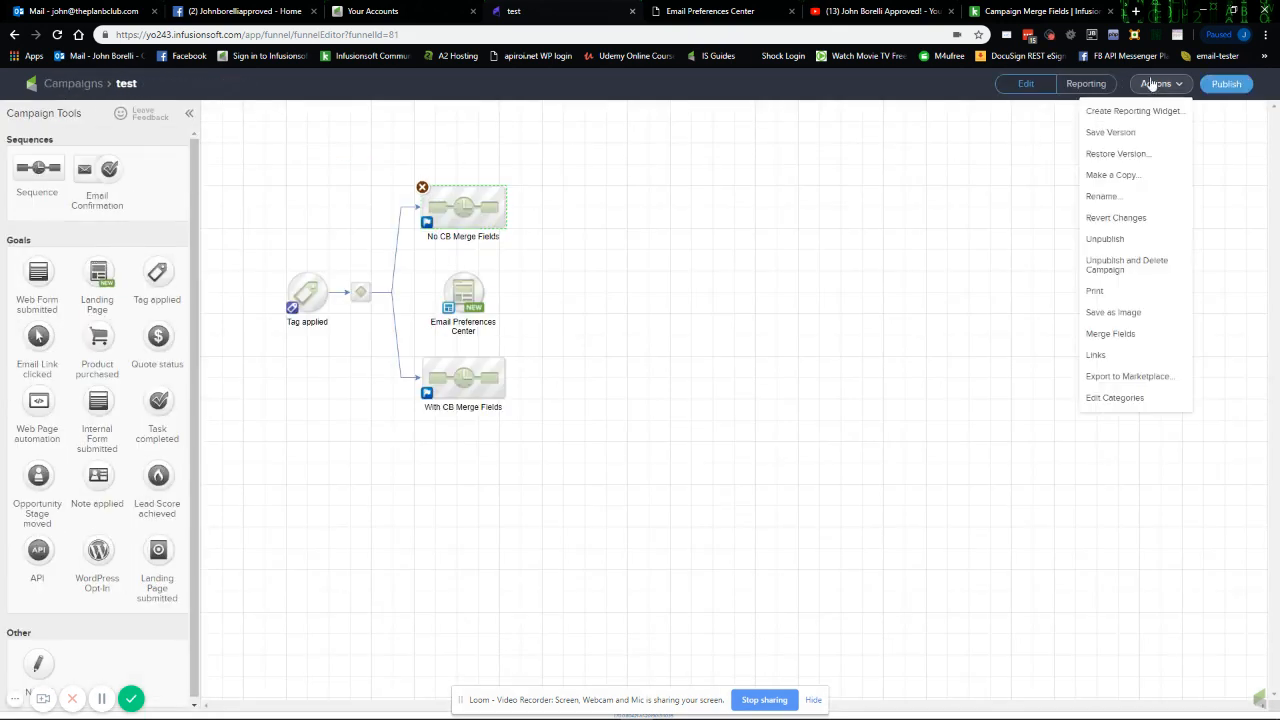
click(1126, 337)
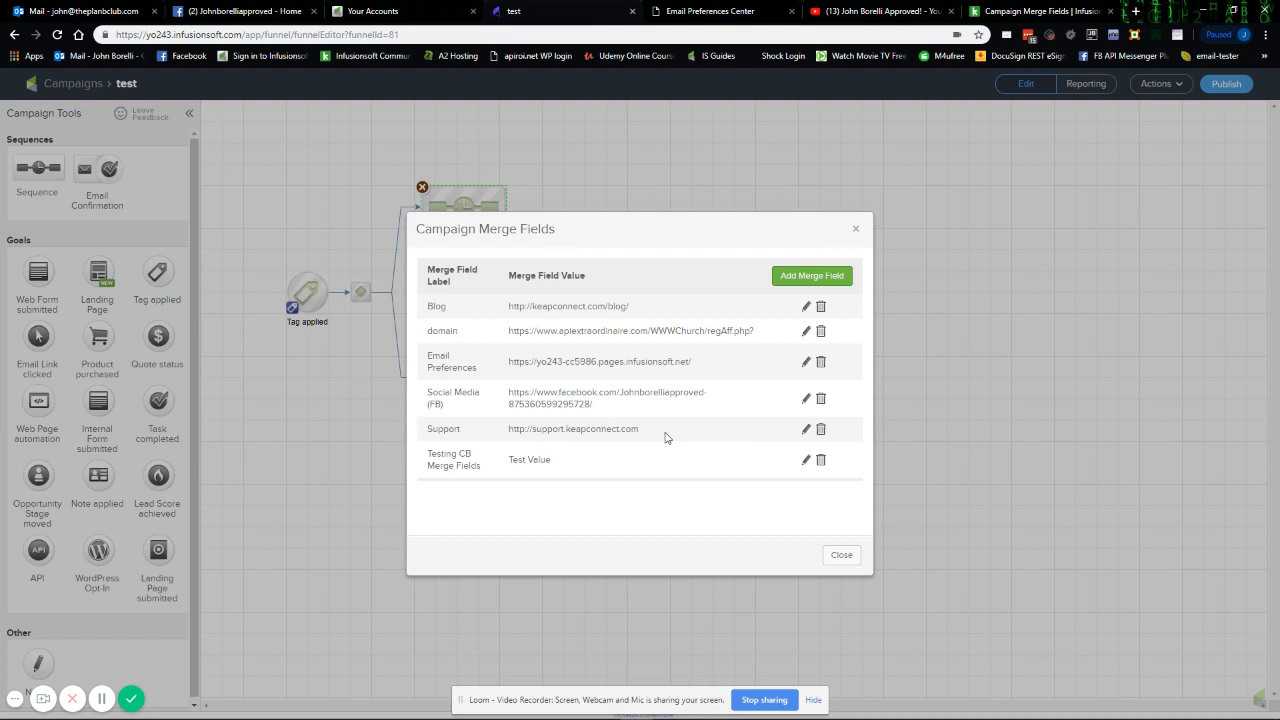
click(806, 431)
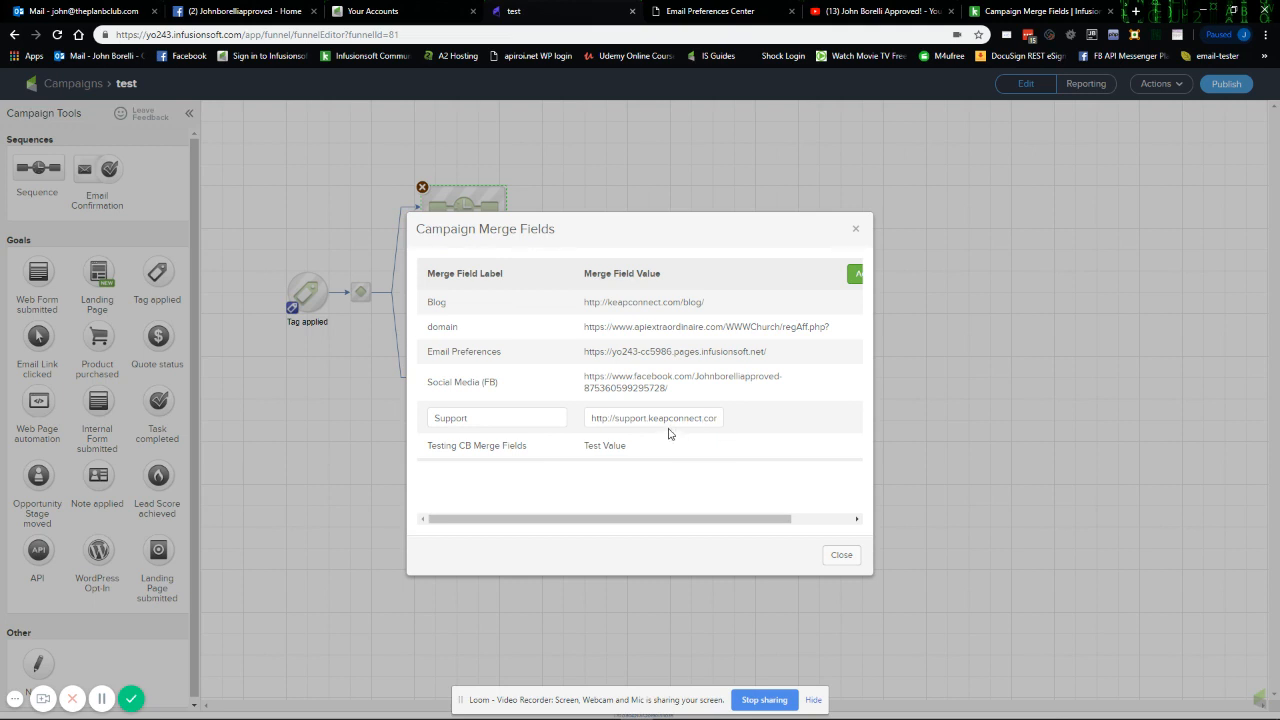
click(840, 556)
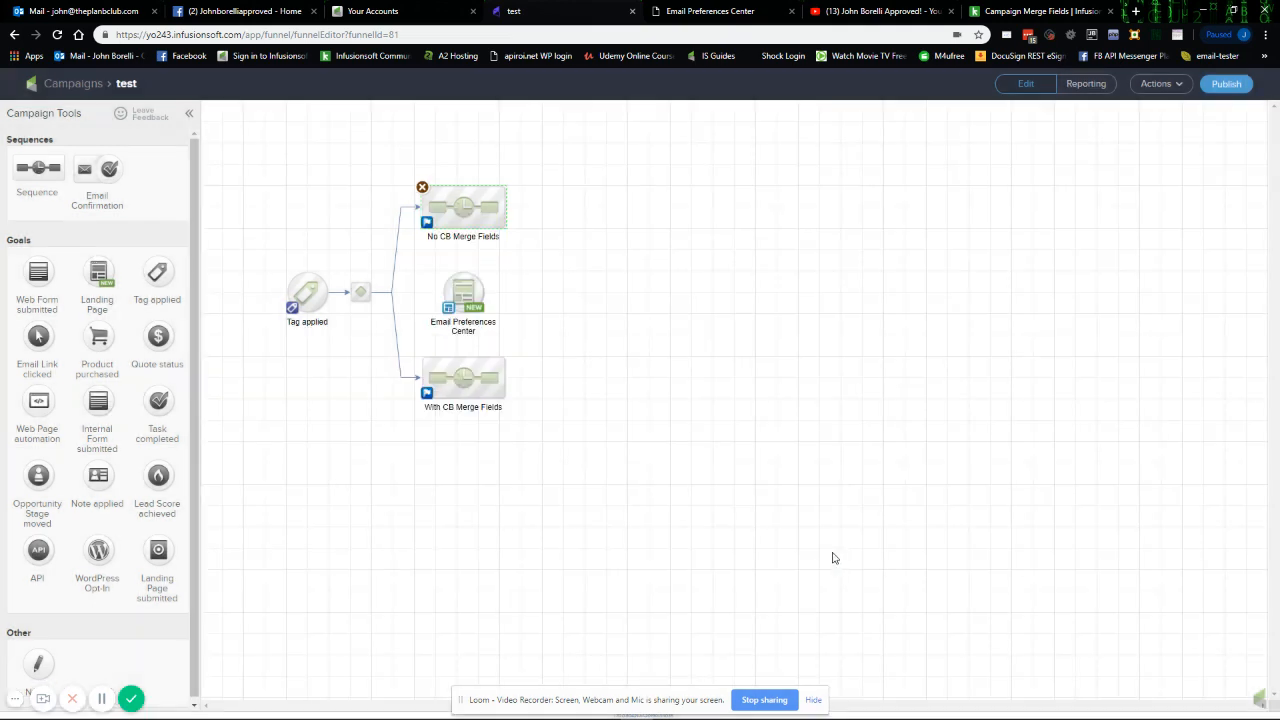
Open the Test 1 email in the With CB Merge Fields sequence and delete the merge field under Our Blog
double_click(465, 378)
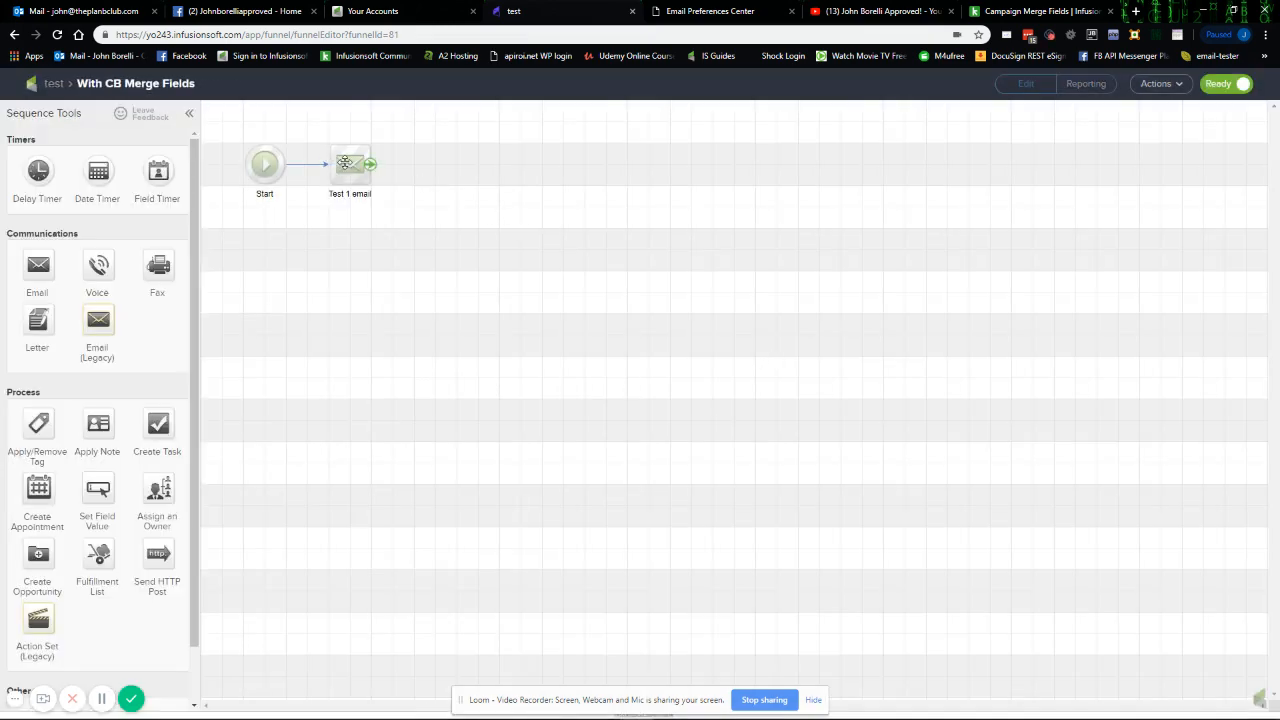
double_click(352, 165)
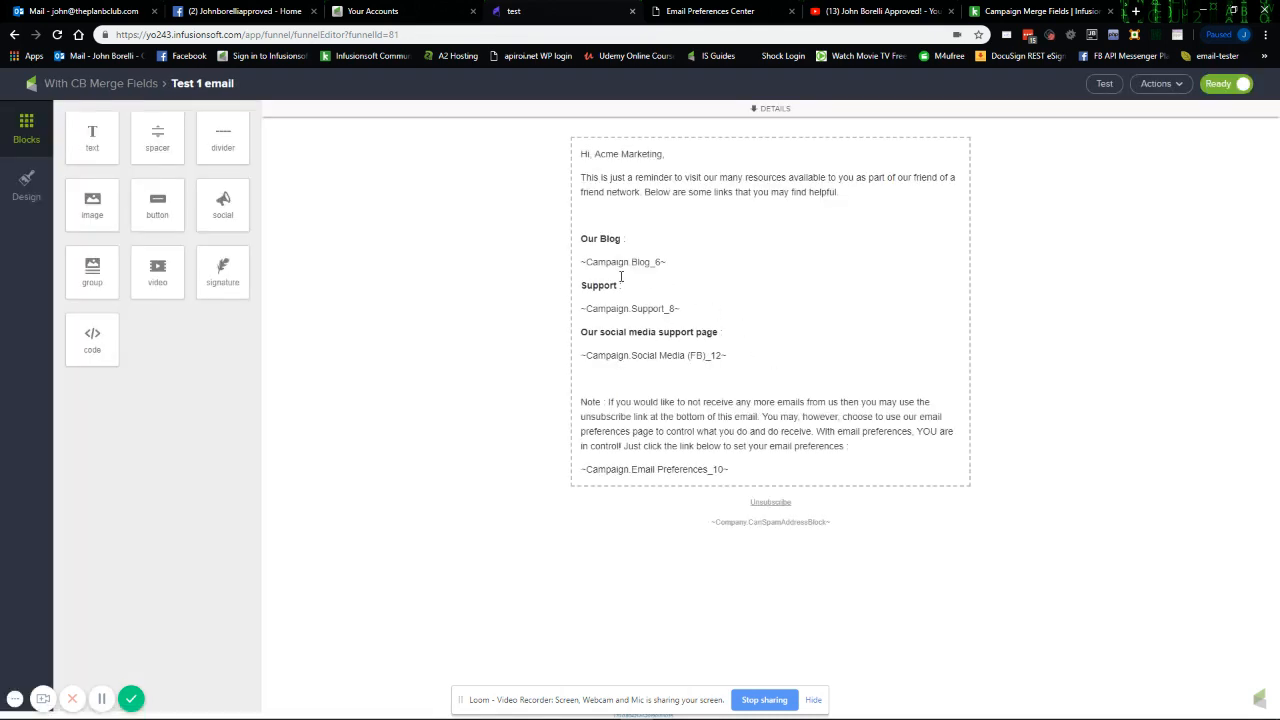
click(669, 262)
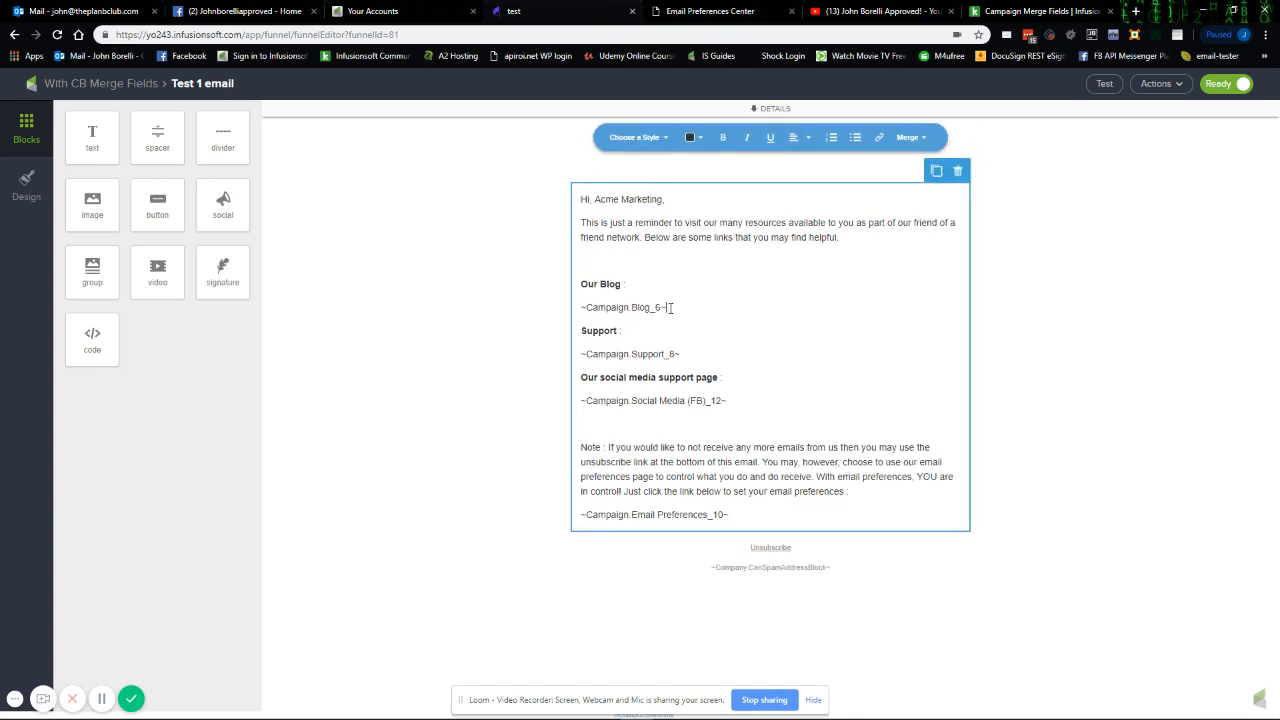
drag(666, 307, 582, 307)
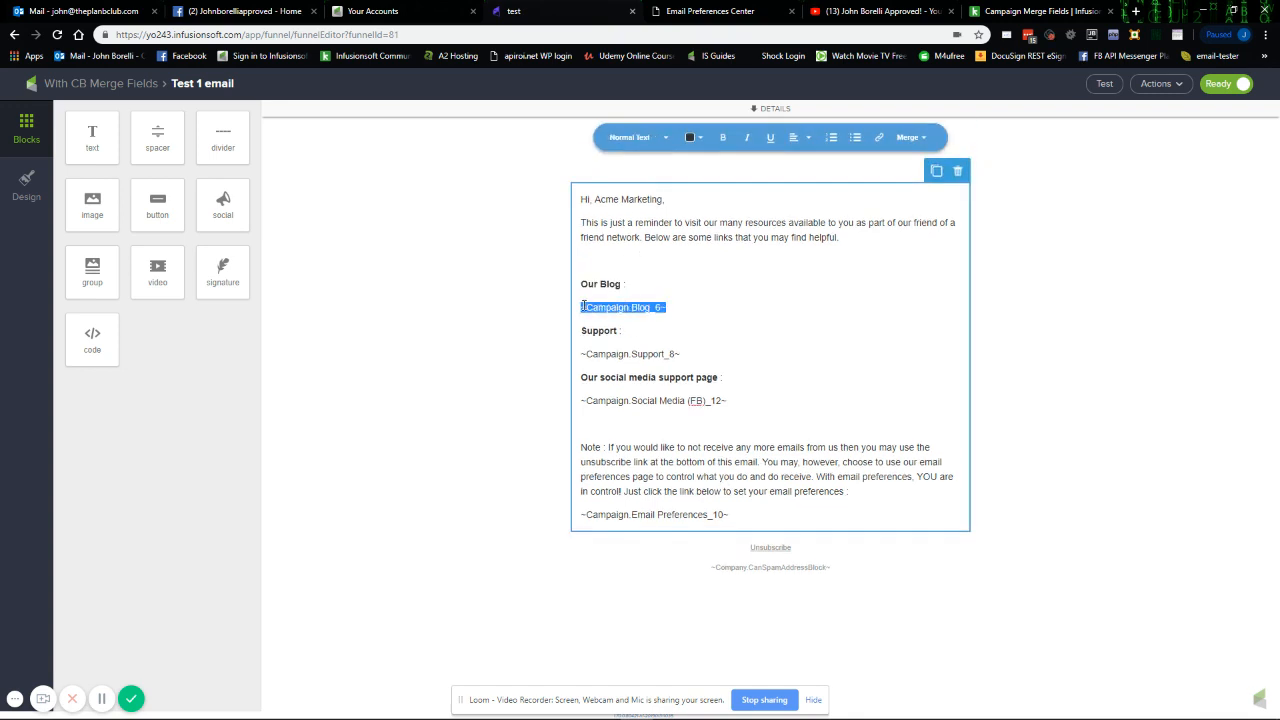
key(BackSpace)
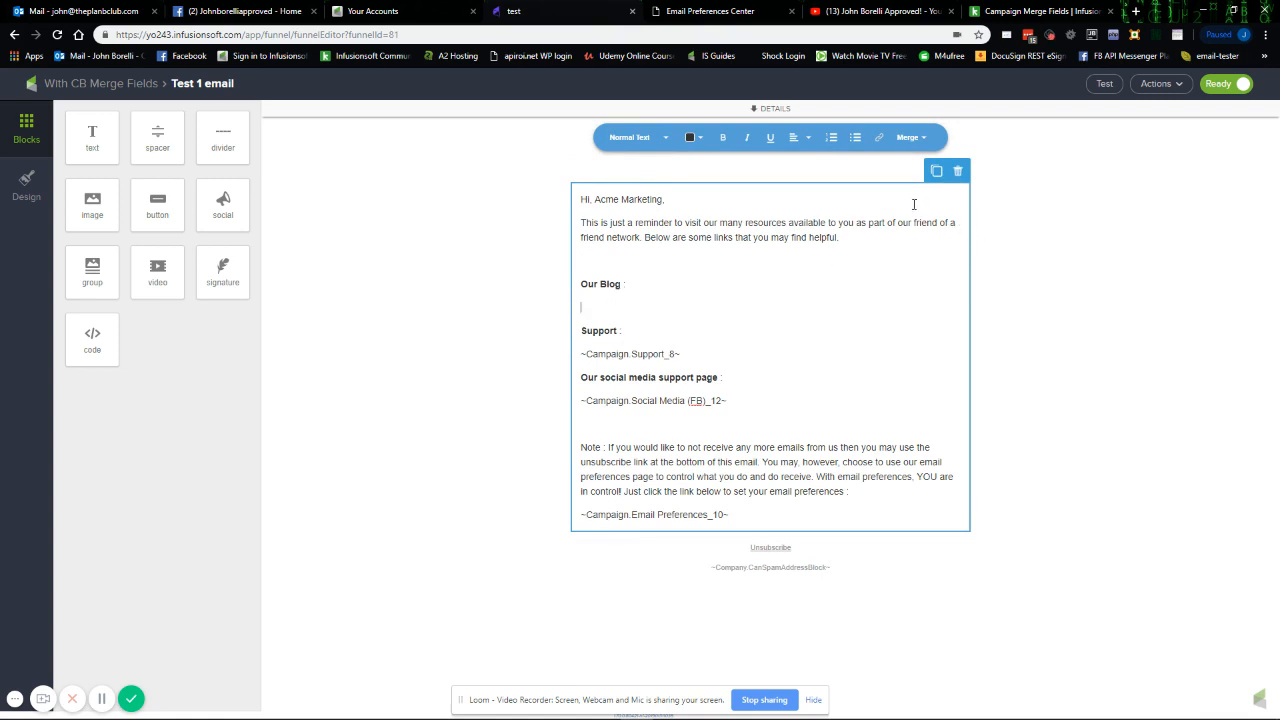
Insert the Blog merge field from the Campaign Fields group on the empty line under Our Blog
click(908, 137)
scroll(933, 392, down, 1)
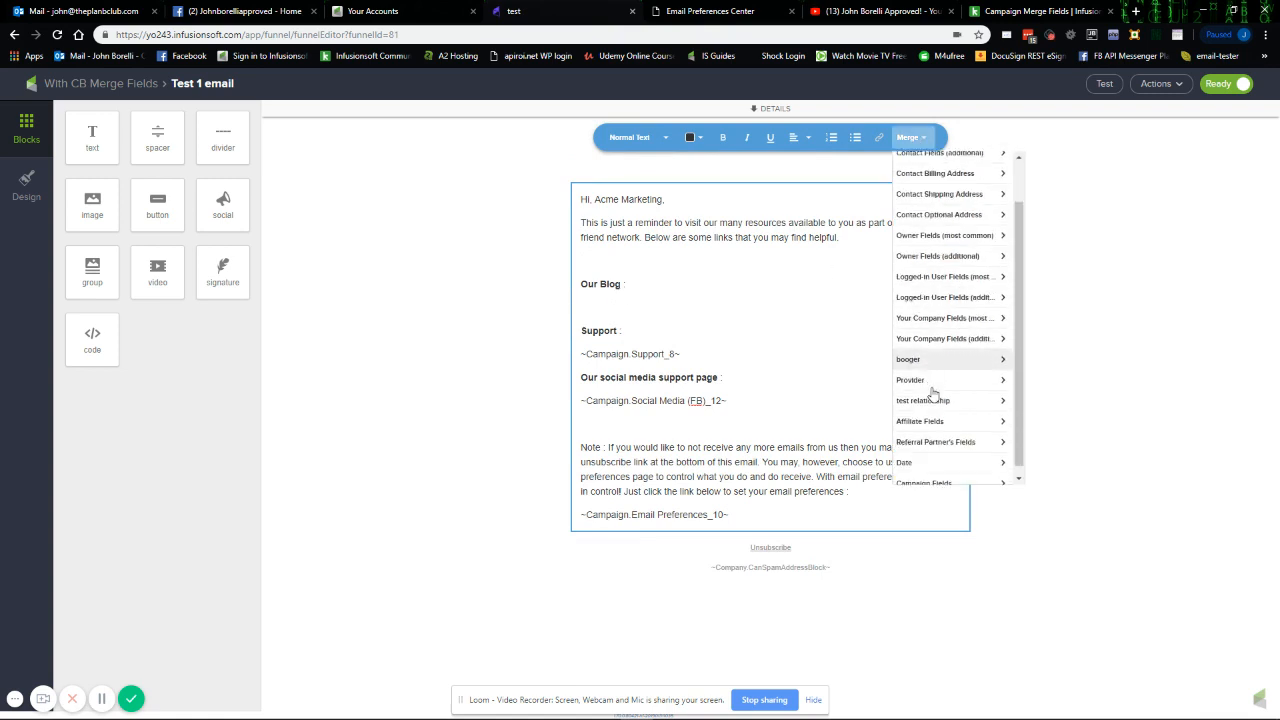
scroll(933, 392, down, 1)
click(944, 474)
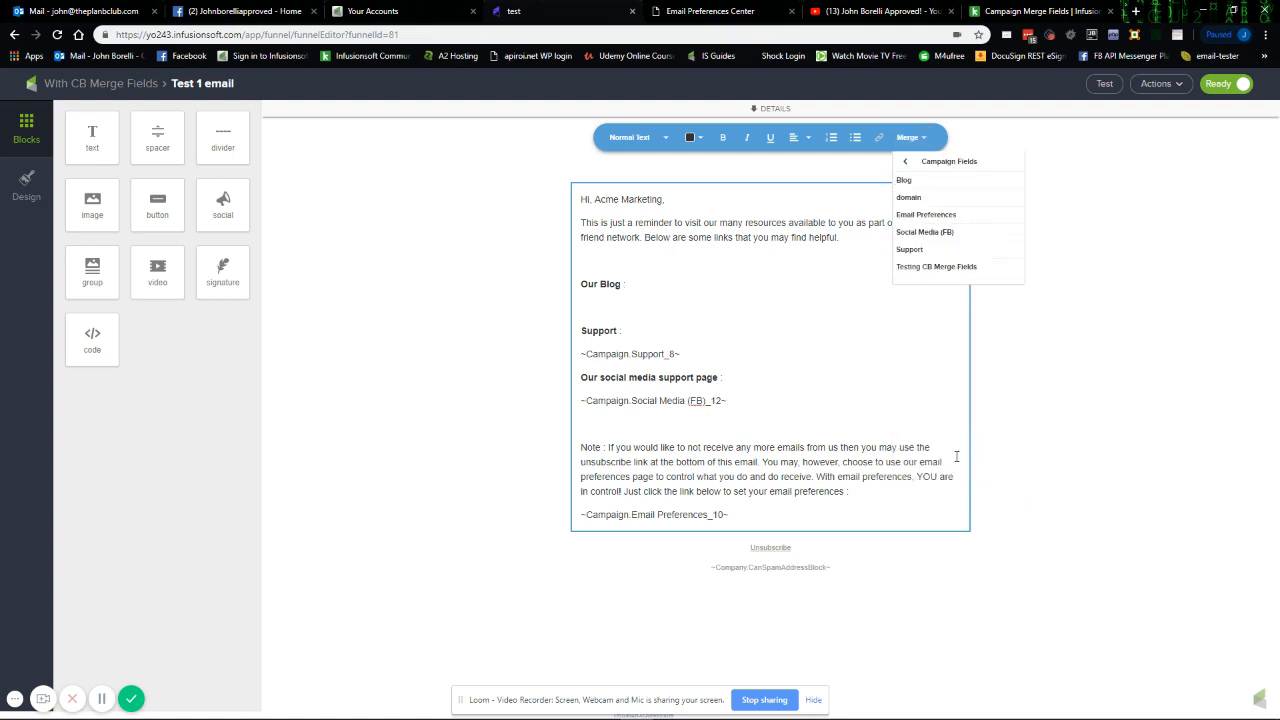
click(922, 181)
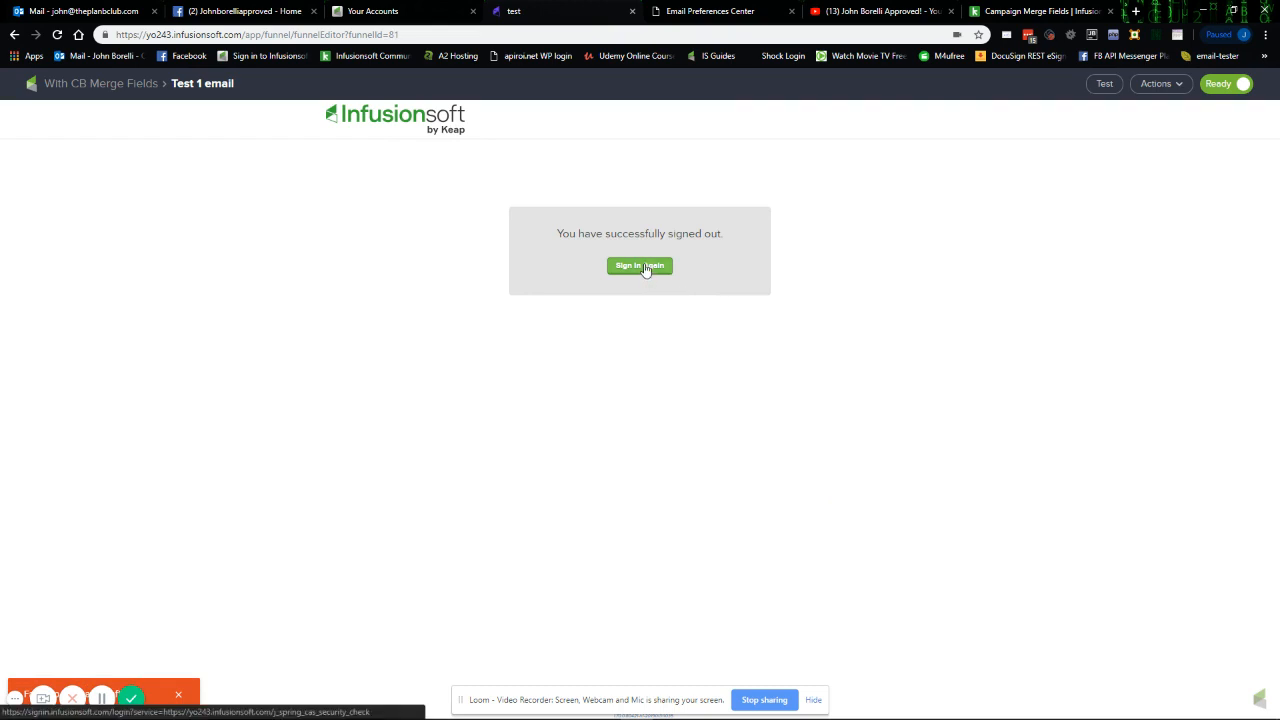
Leave the signed-out email editor and log back in to Infusionsoft with the prefilled credentials
click(645, 268)
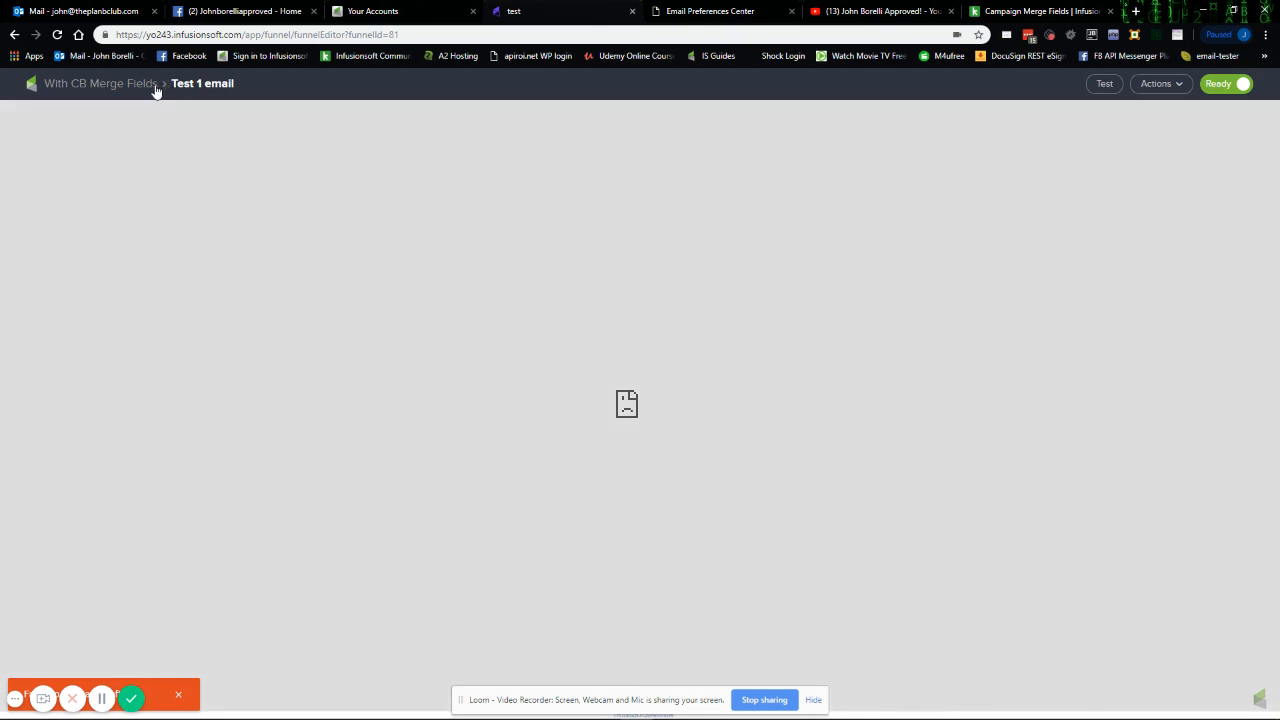
click(155, 88)
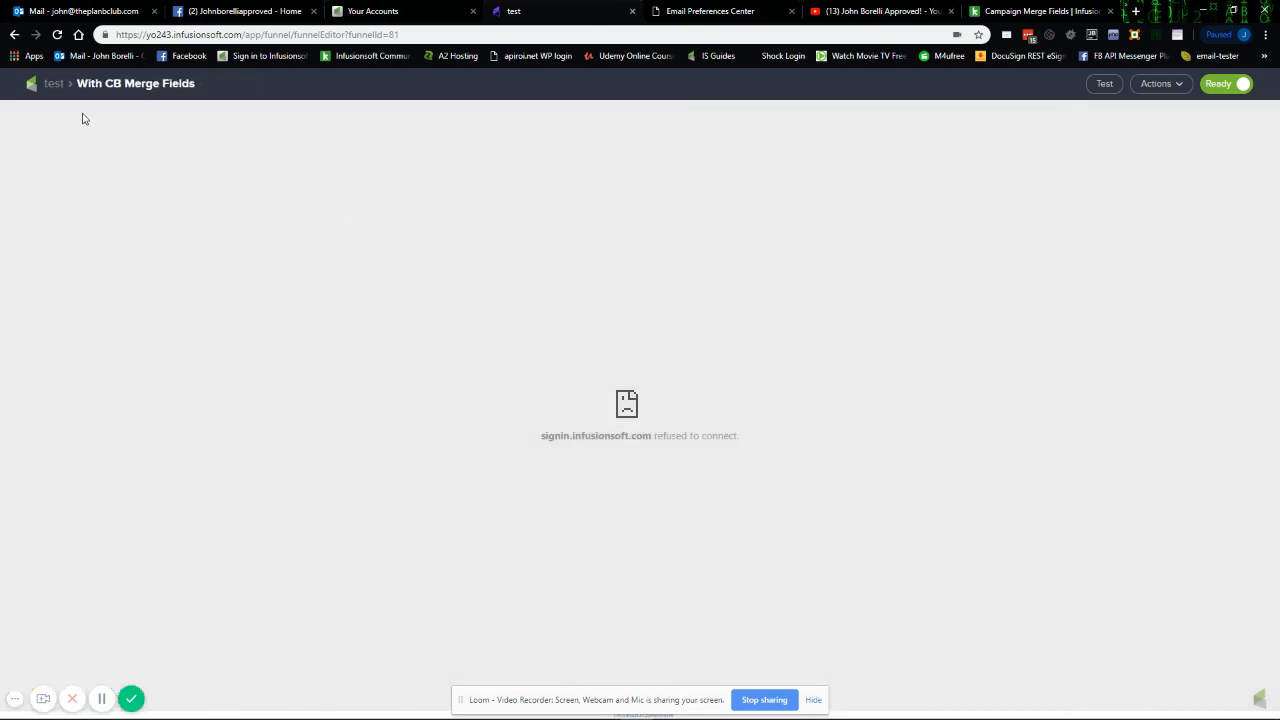
click(54, 84)
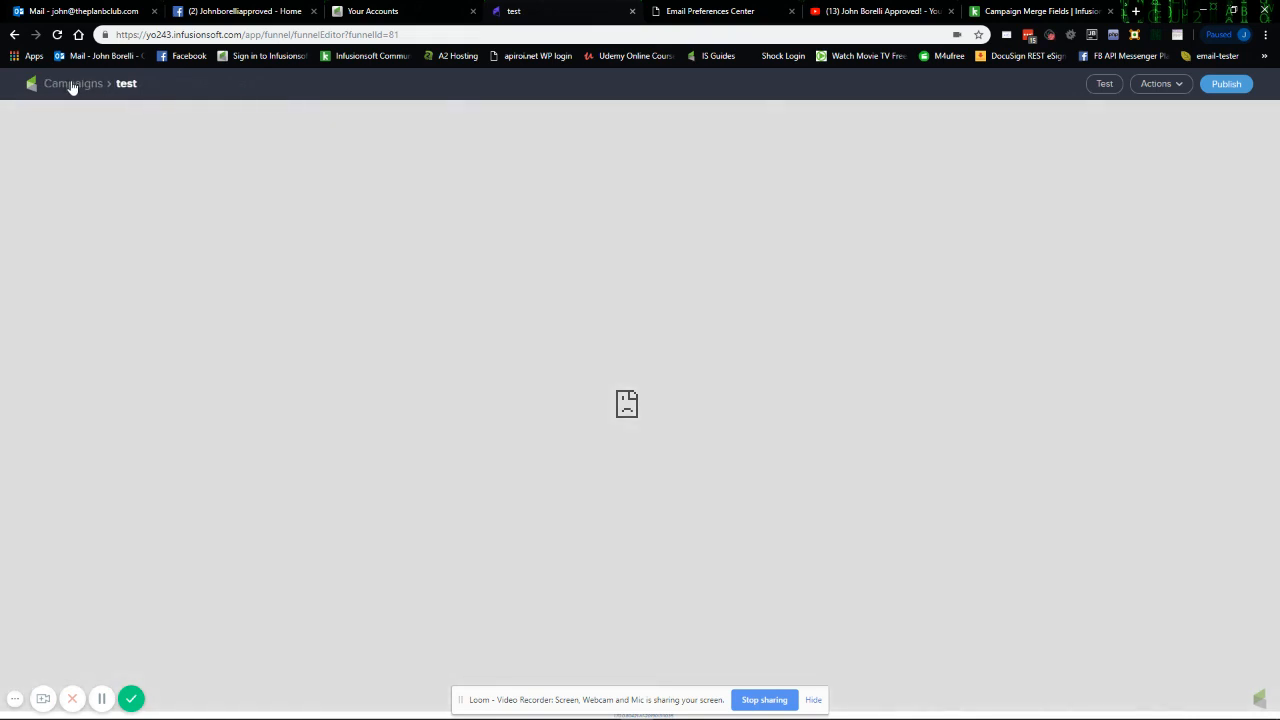
click(72, 88)
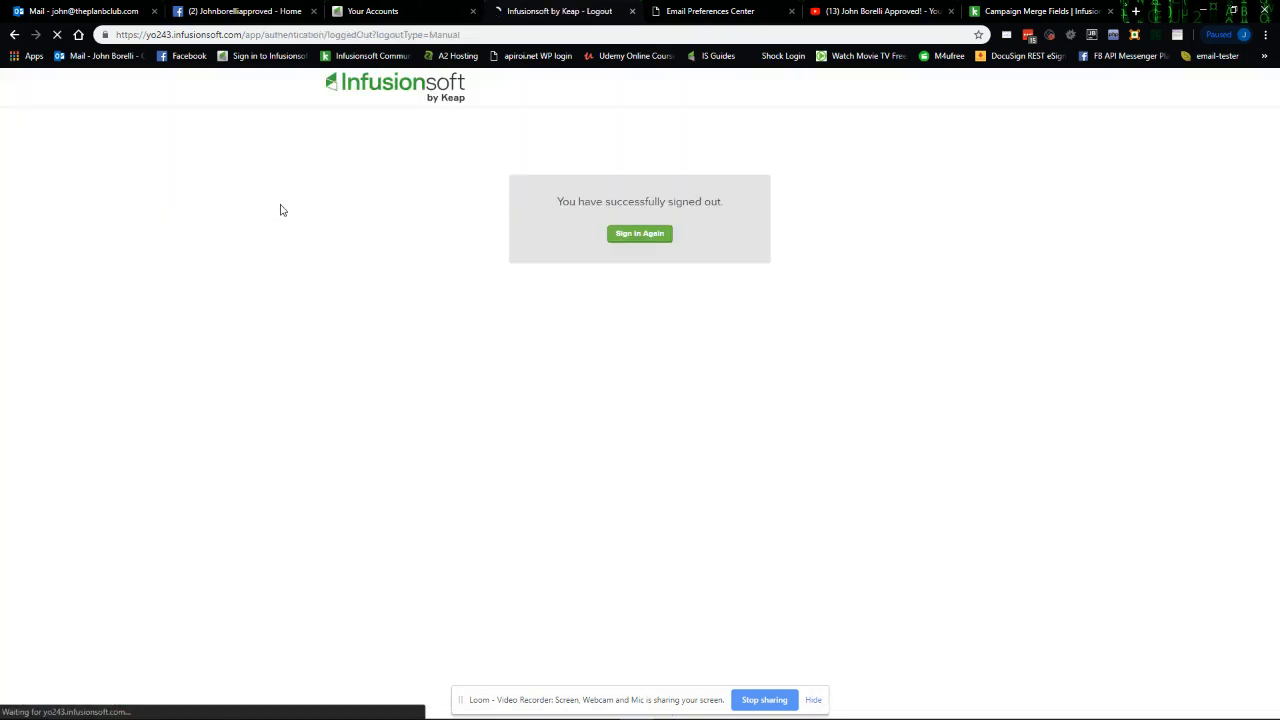
click(639, 235)
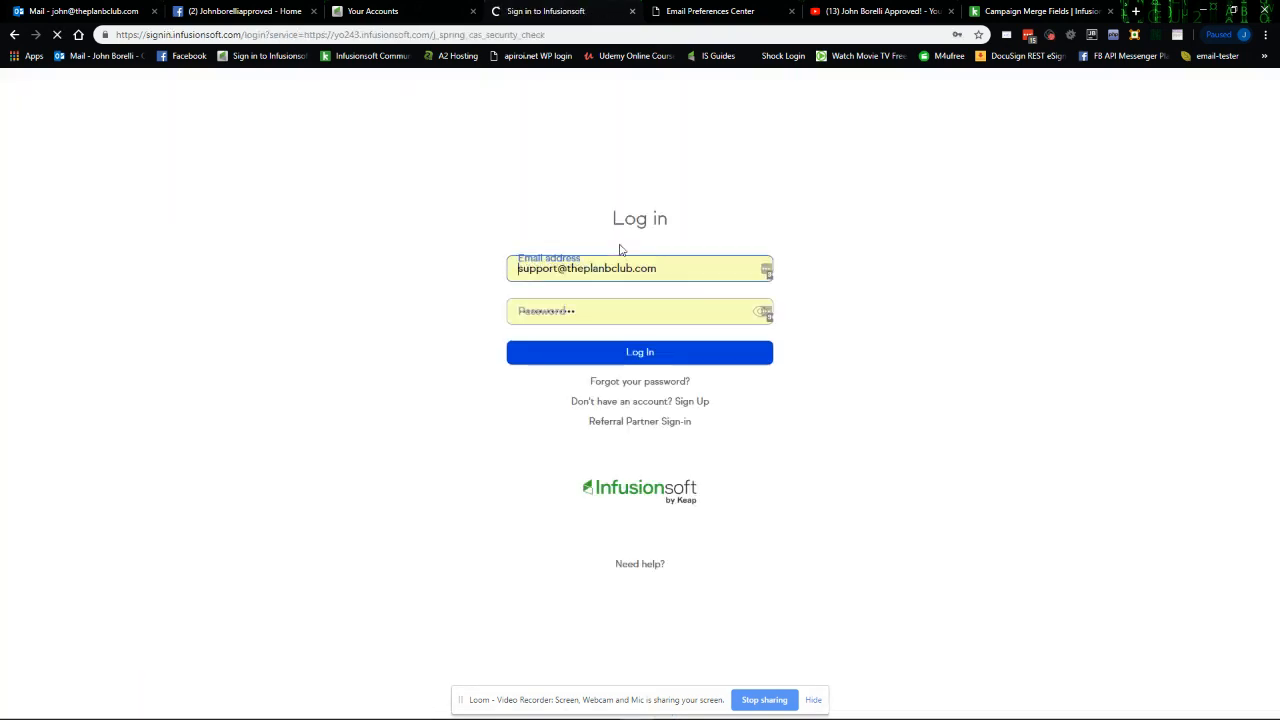
click(645, 354)
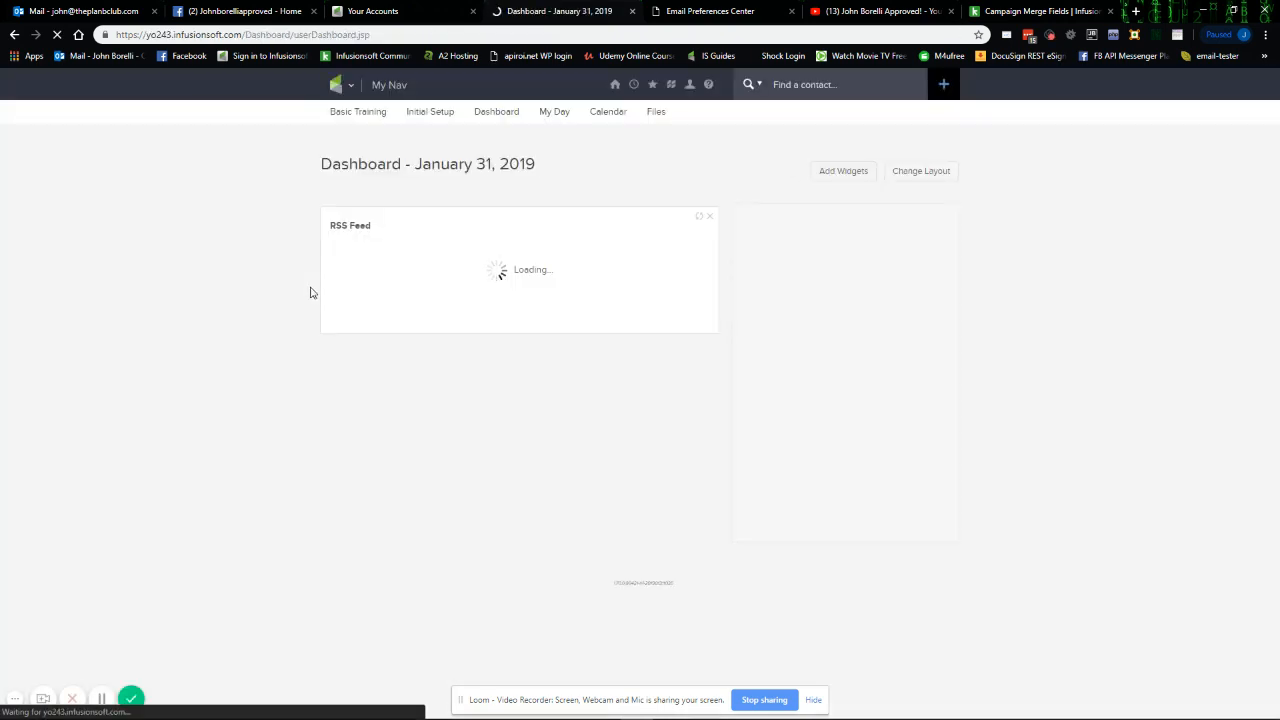
Reopen the campaign named test from the Campaign Builder list
click(338, 85)
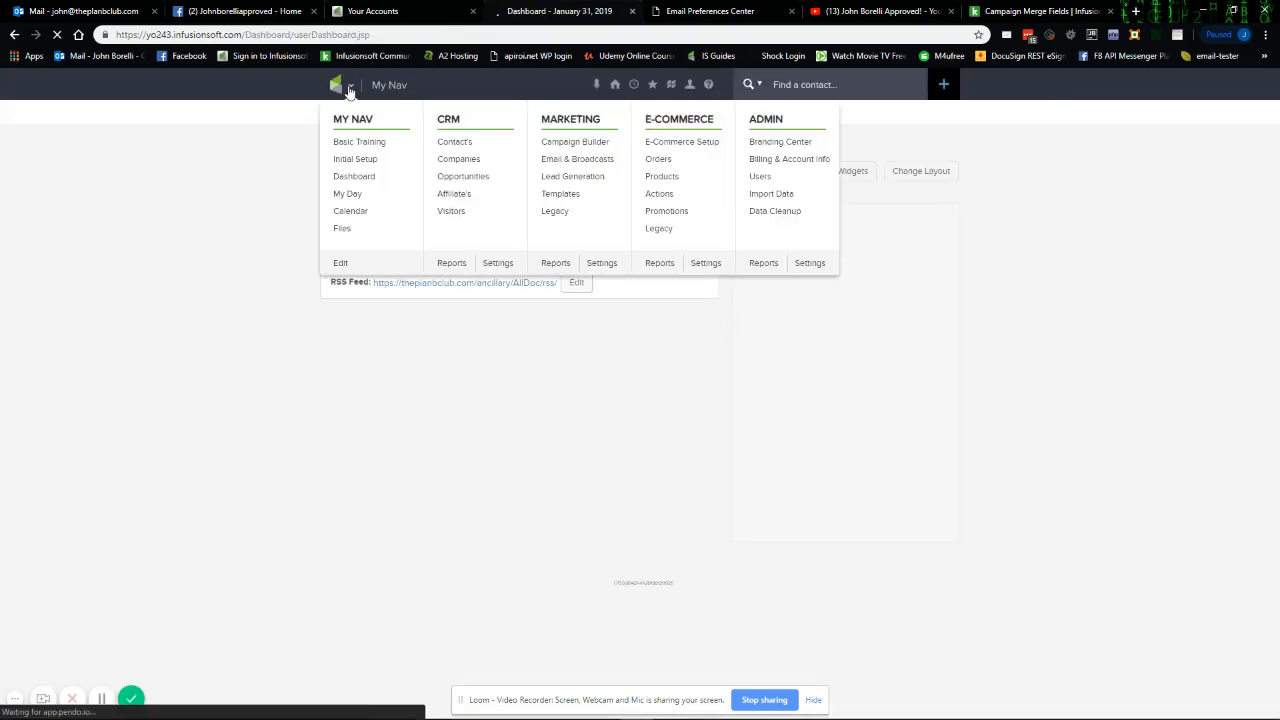
click(605, 143)
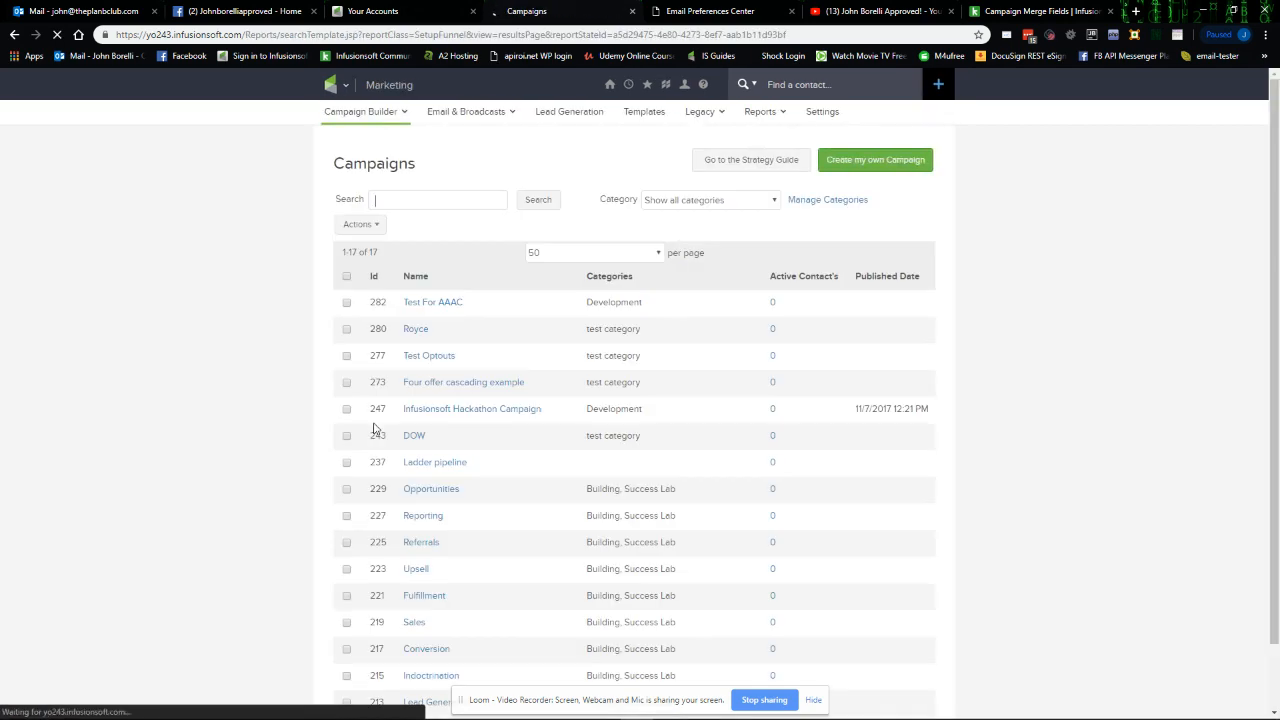
scroll(338, 454, down, 2)
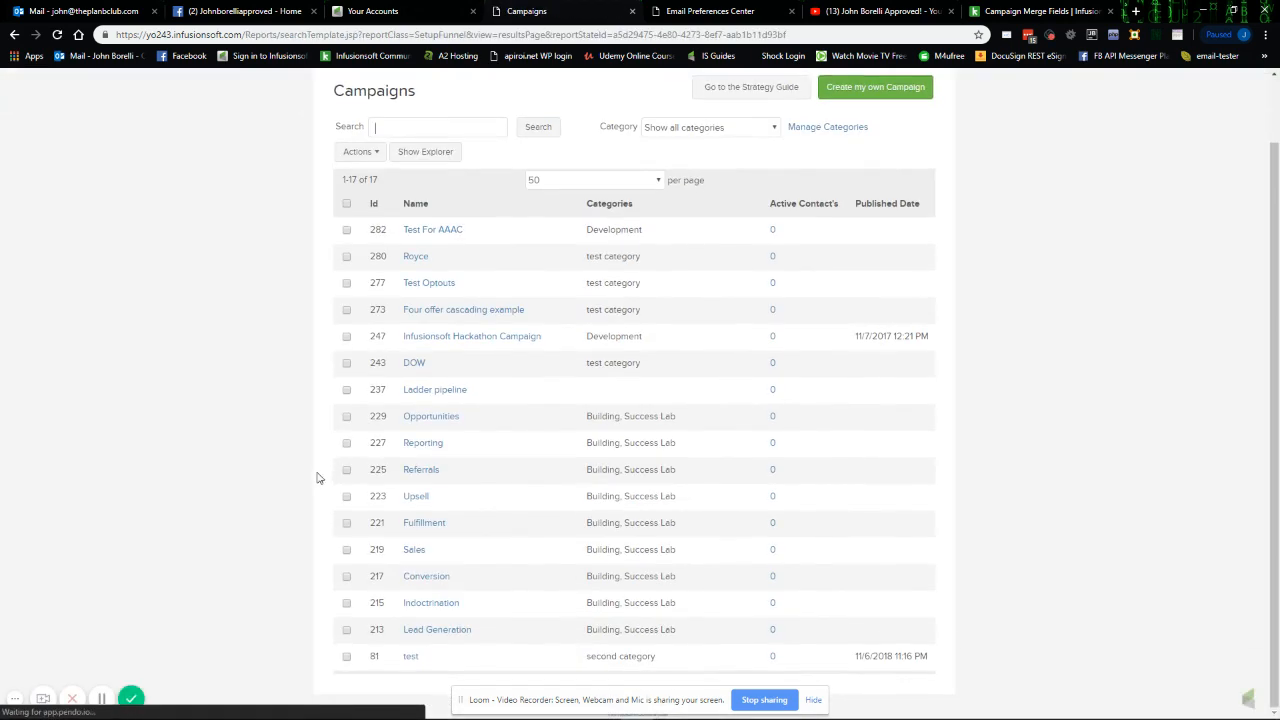
click(415, 660)
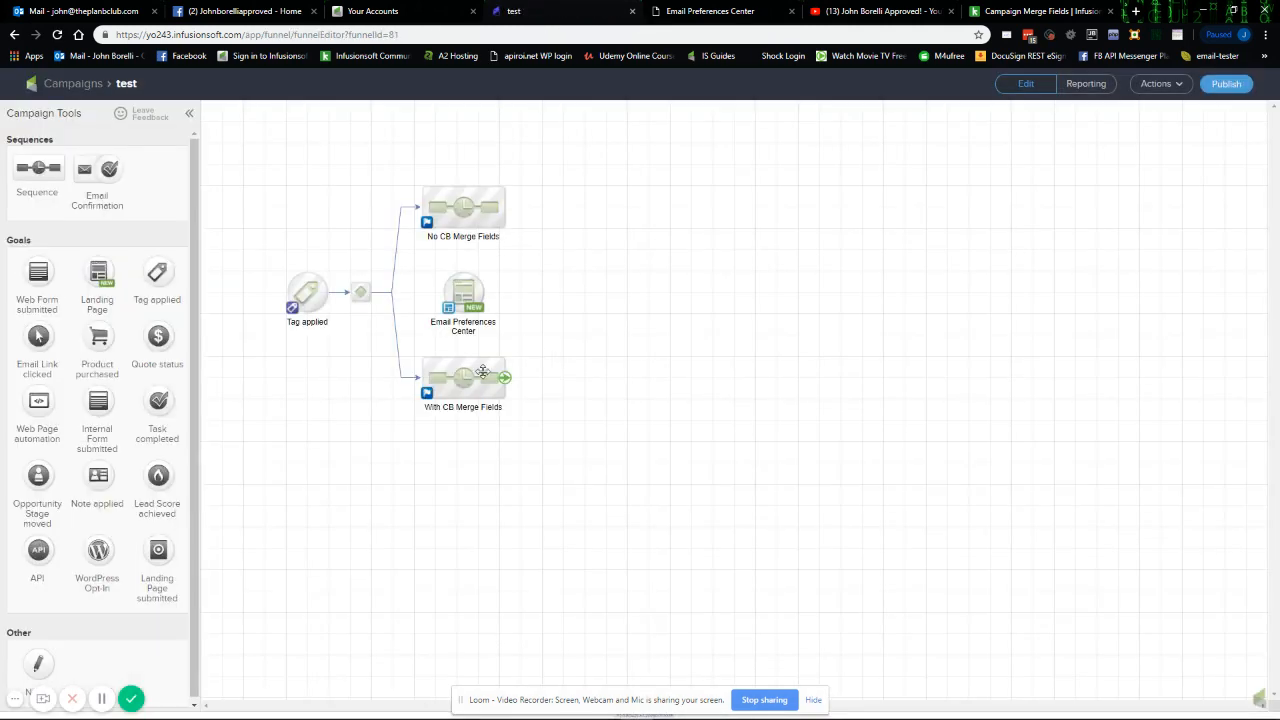
Review the merge fields in the Test 1 email of the With CB Merge Fields sequence and return to the campaign canvas
double_click(465, 380)
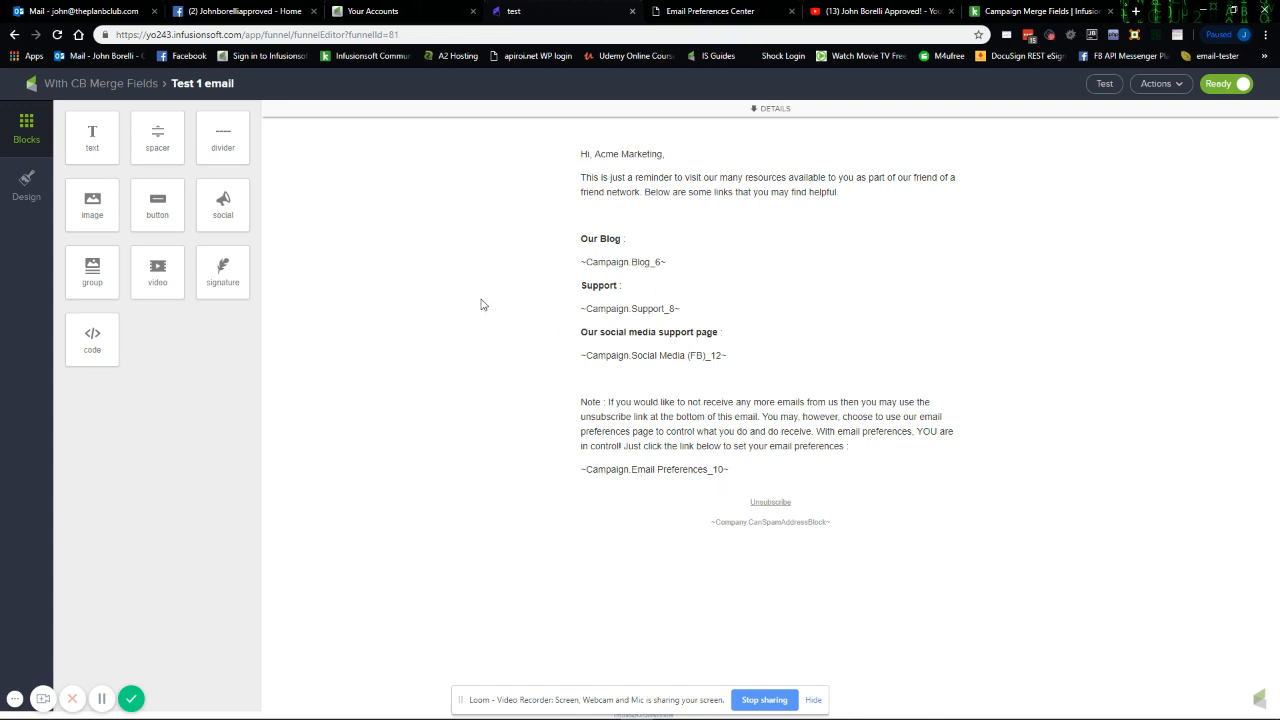
click(132, 86)
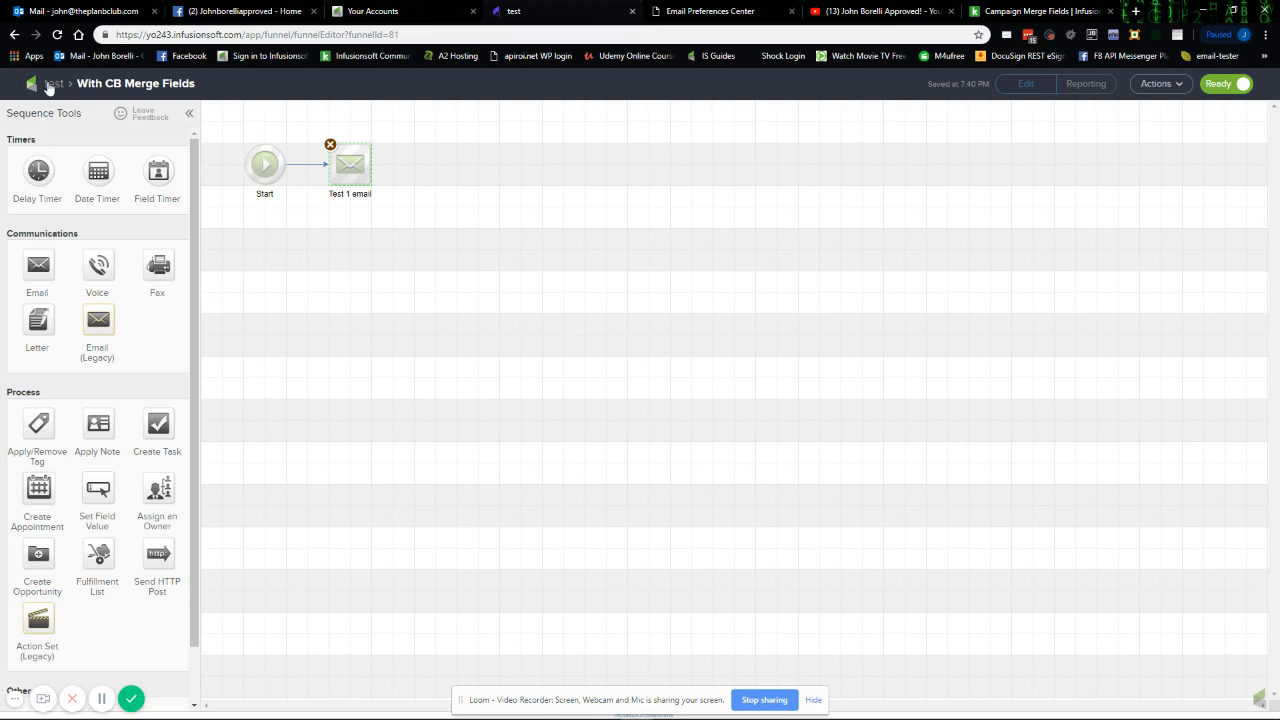
click(50, 84)
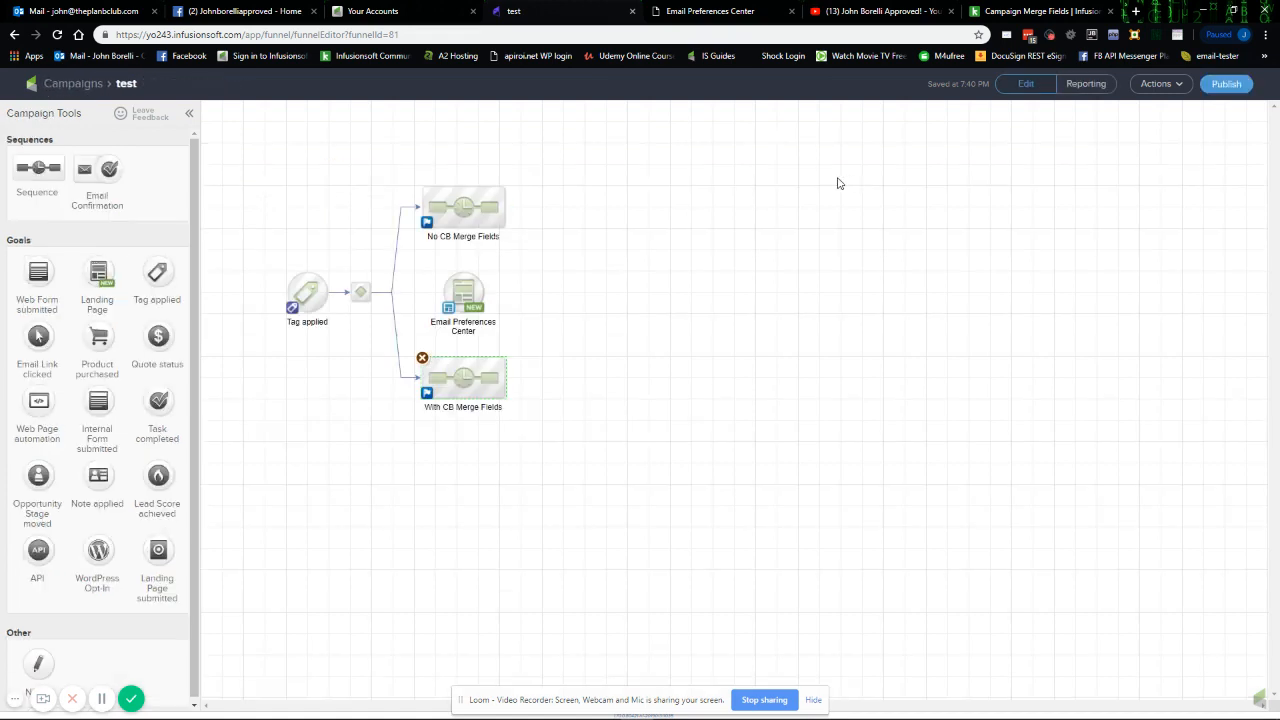
click(852, 257)
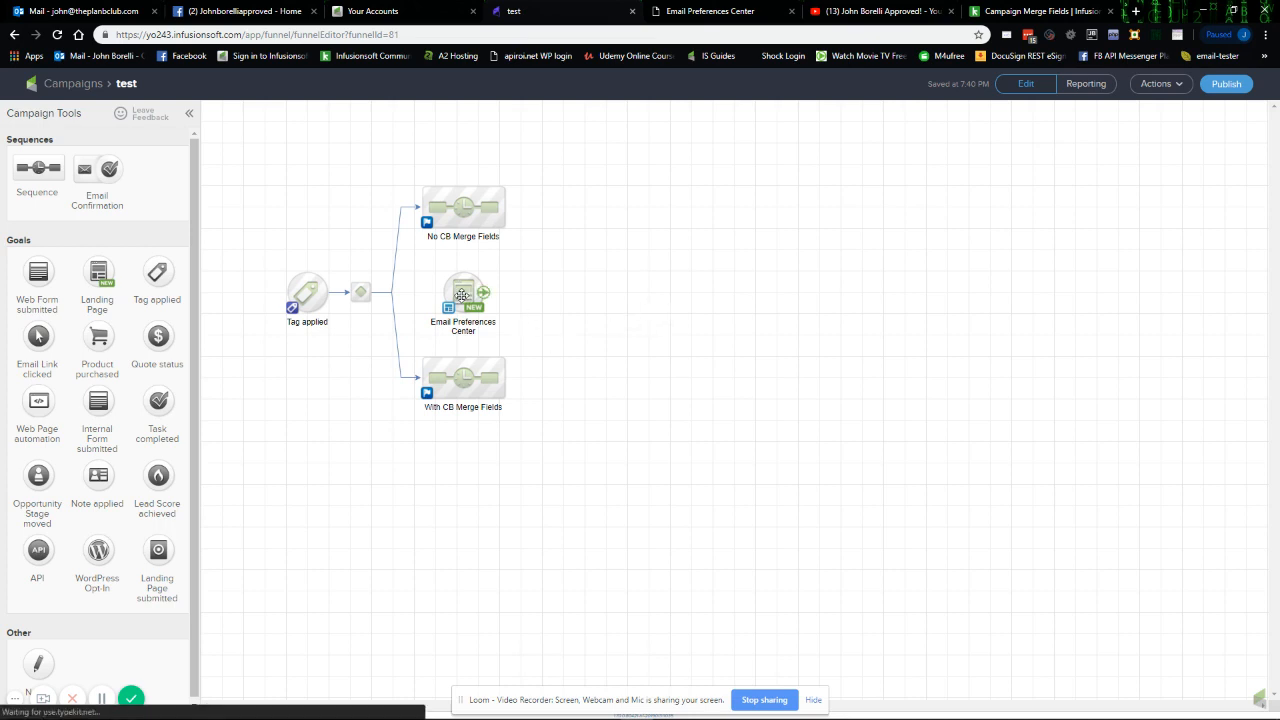
Open the Email Preferences Center landing page and advance through its stages to Launch
mouse_move(462, 295)
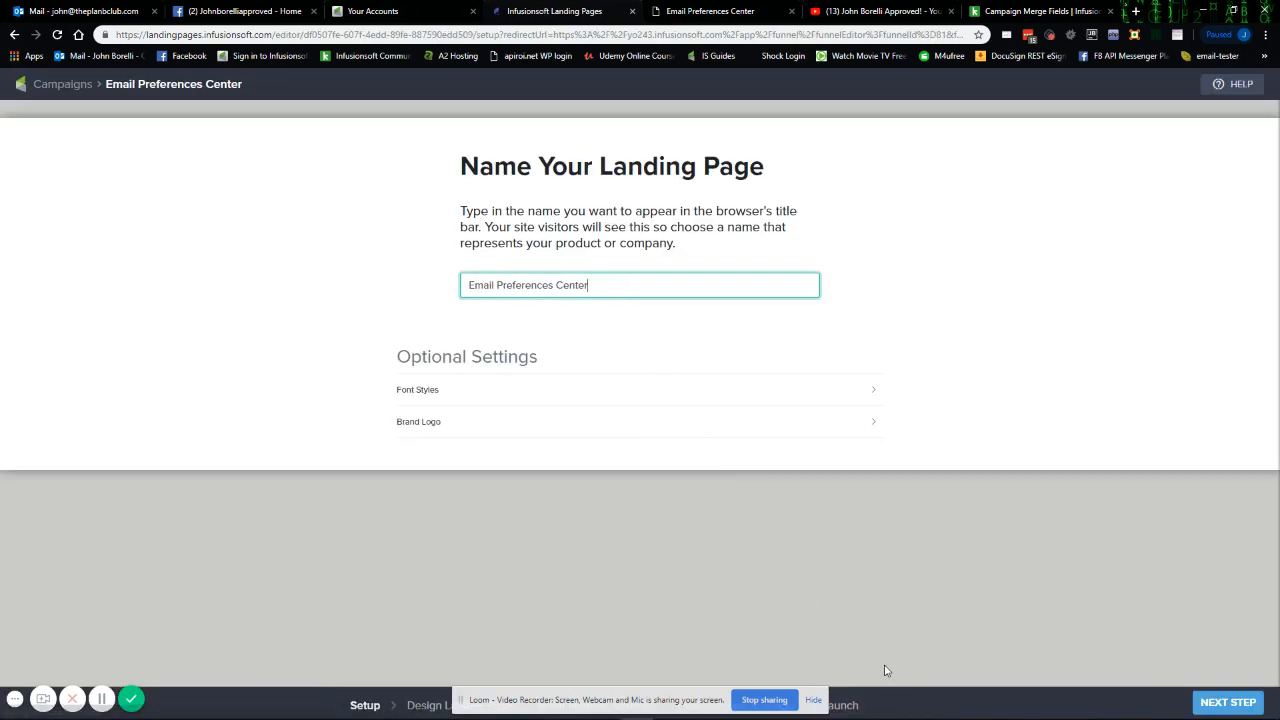
click(1243, 708)
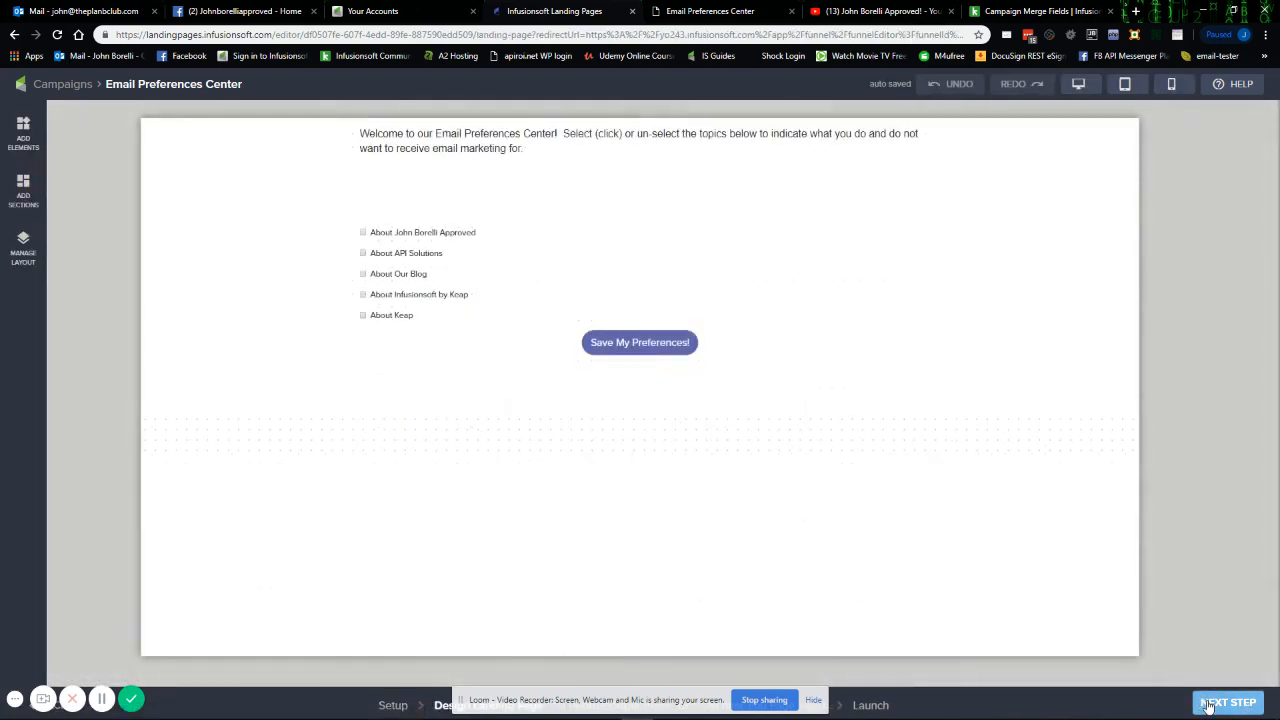
click(1208, 706)
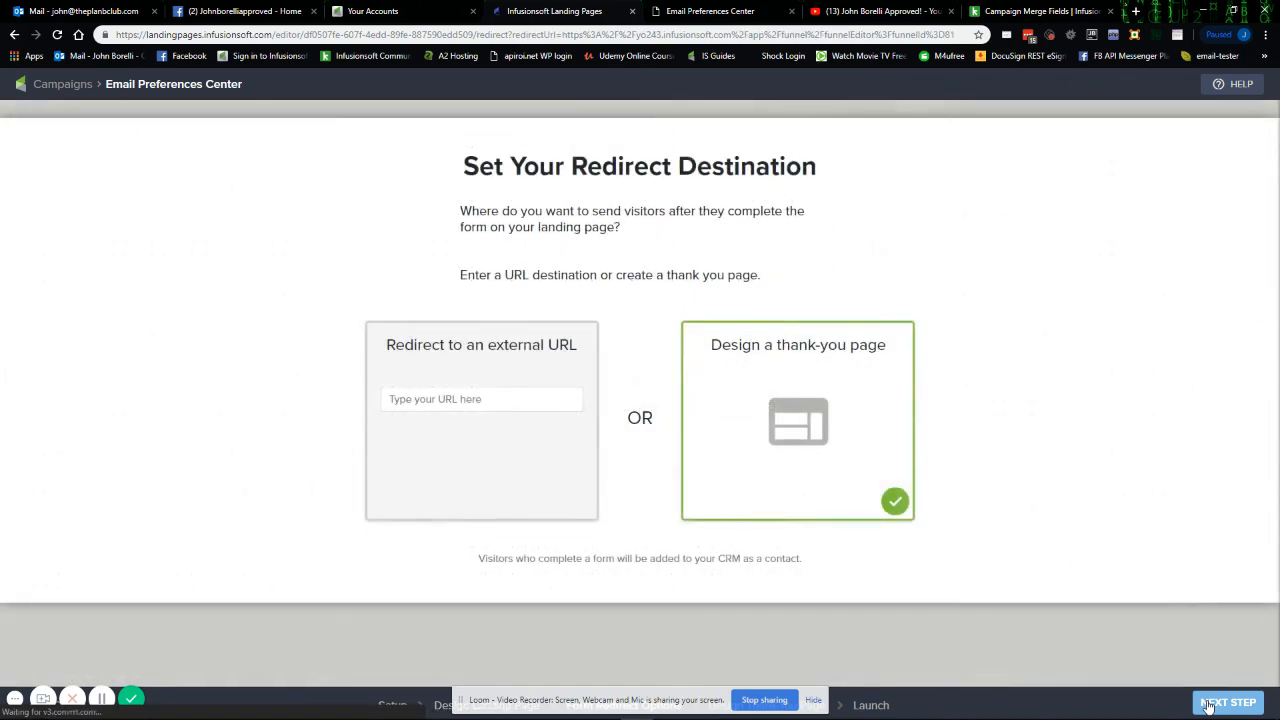
click(1208, 706)
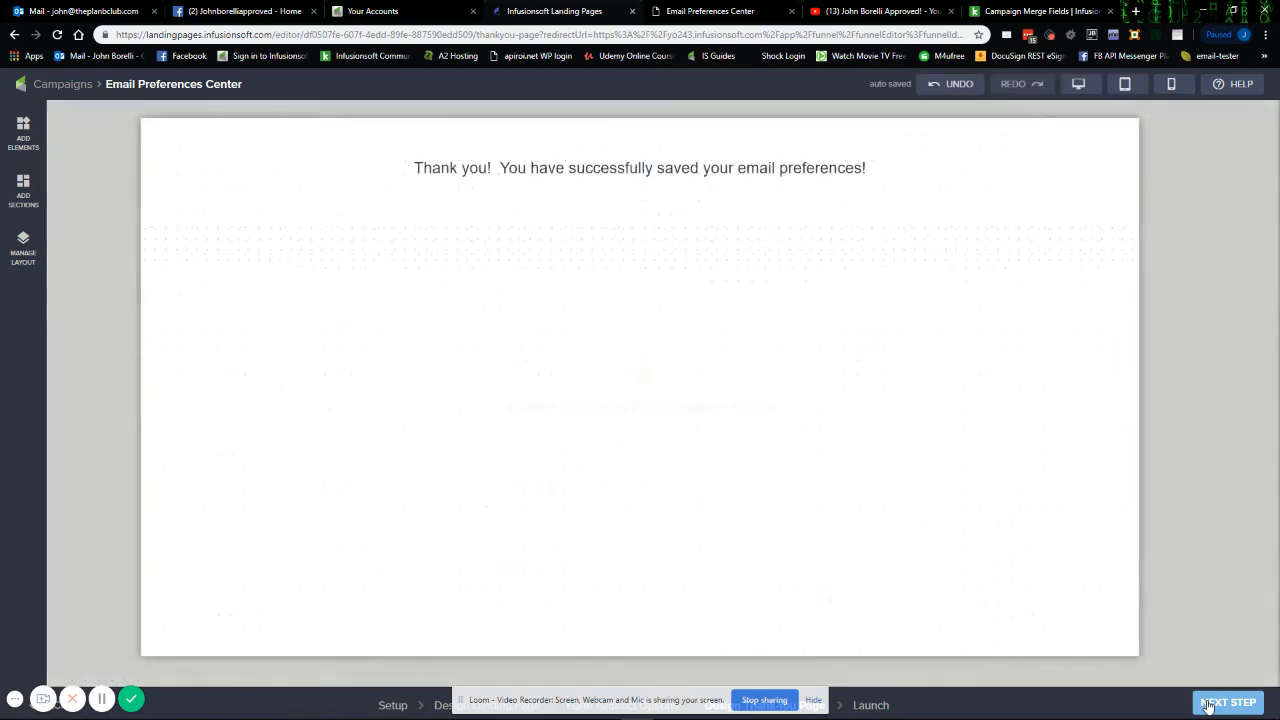
click(1208, 706)
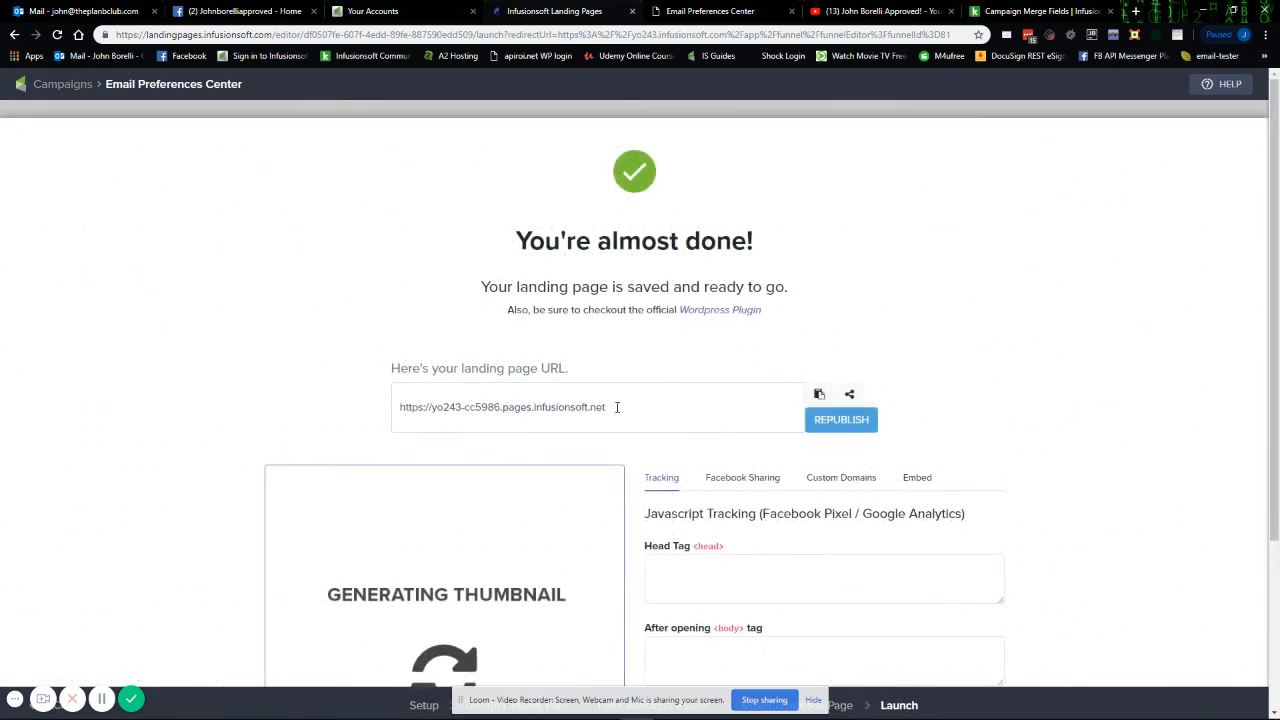
click(617, 407)
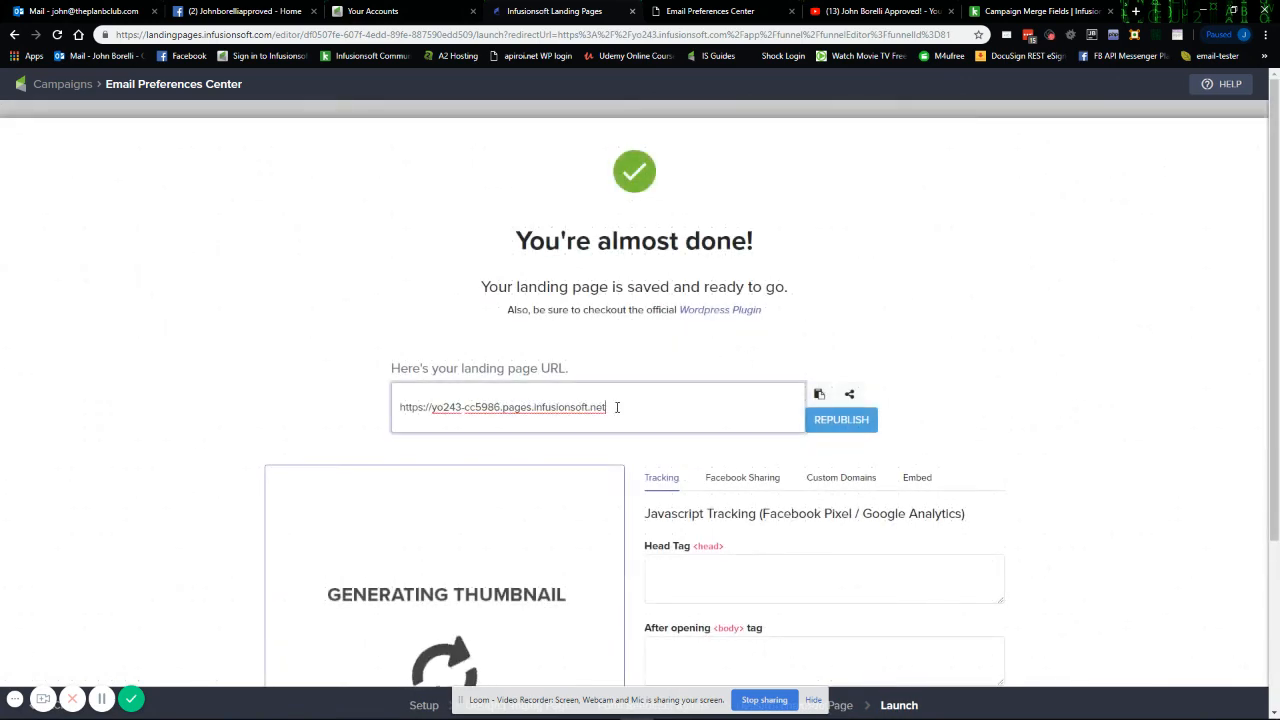
right_click(551, 406)
click(647, 461)
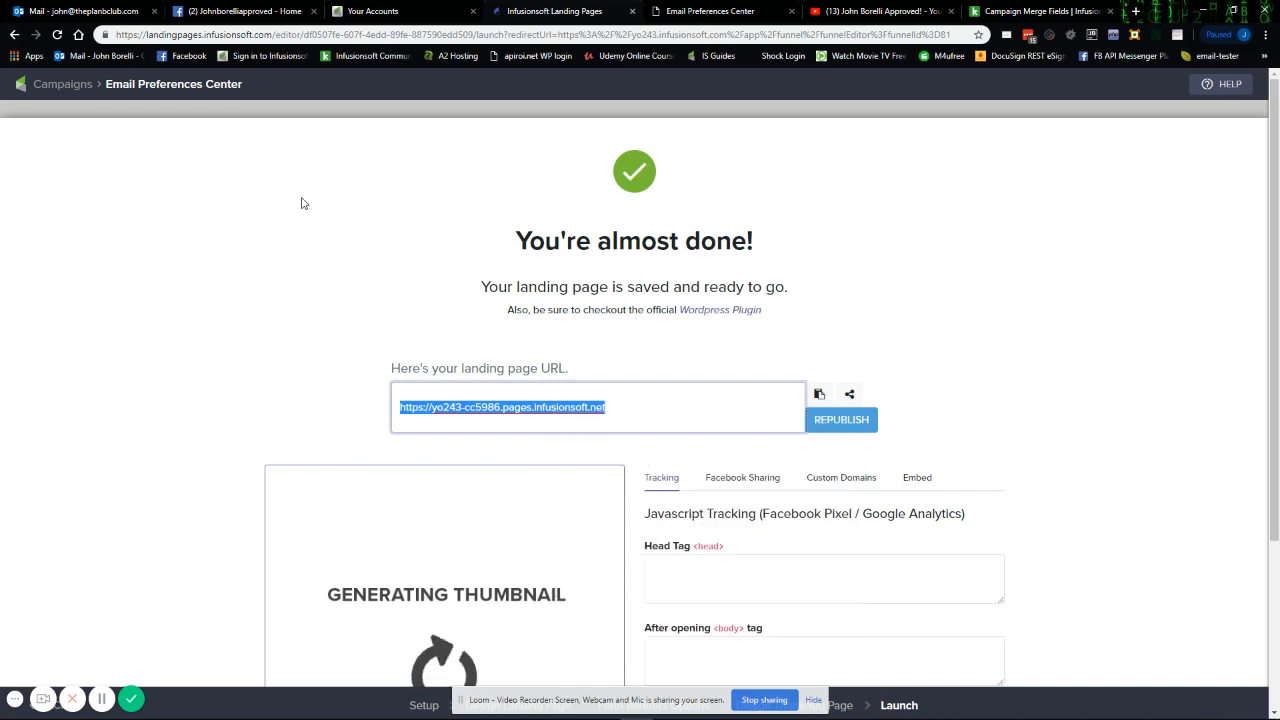
click(55, 88)
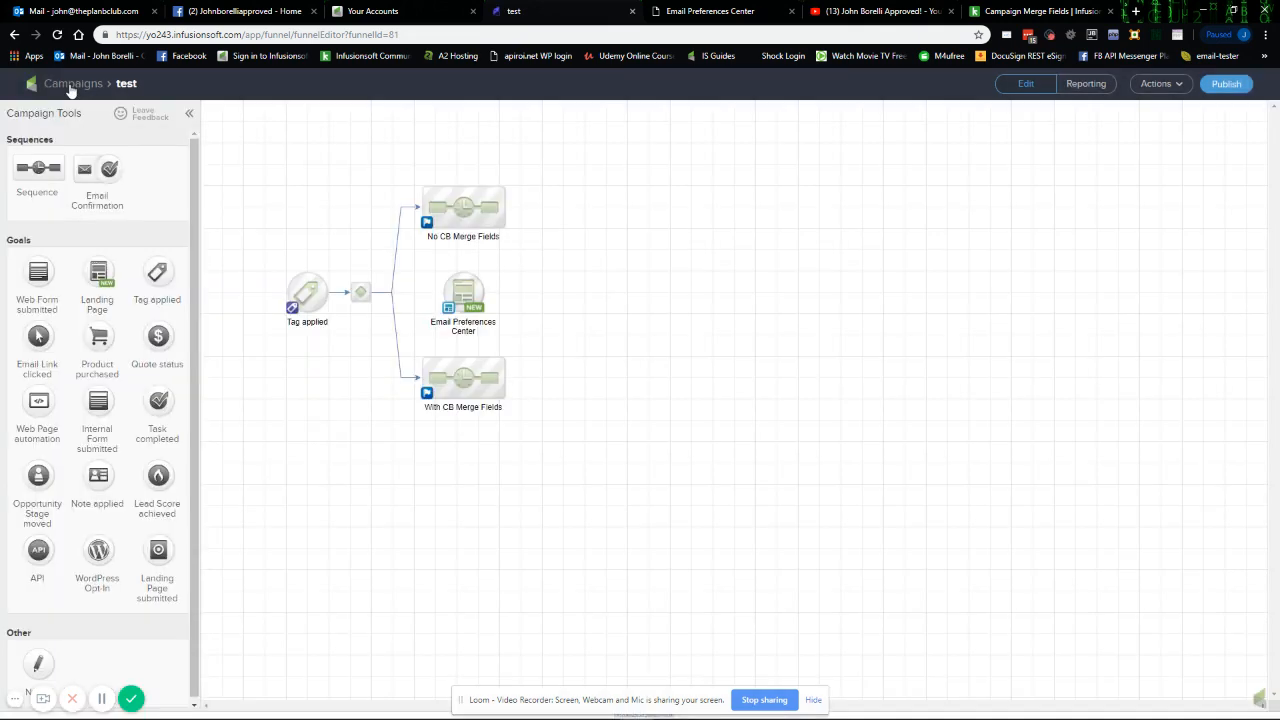
click(1158, 86)
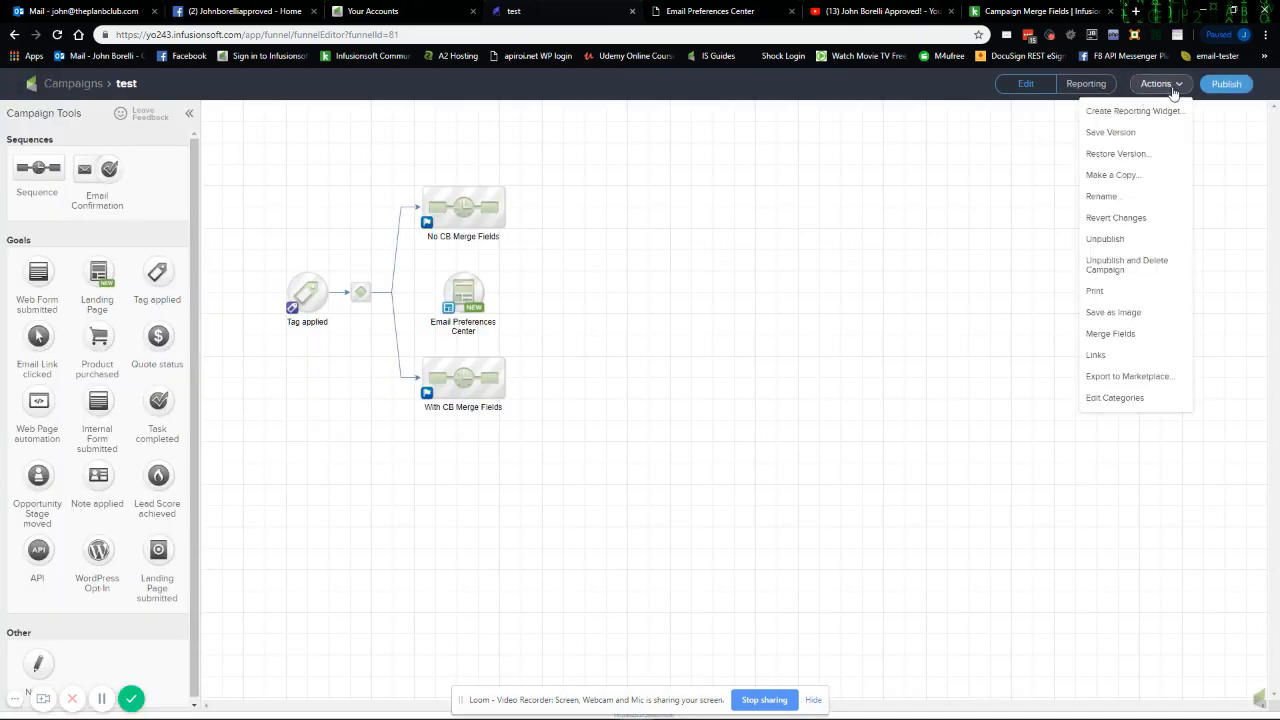
click(1128, 334)
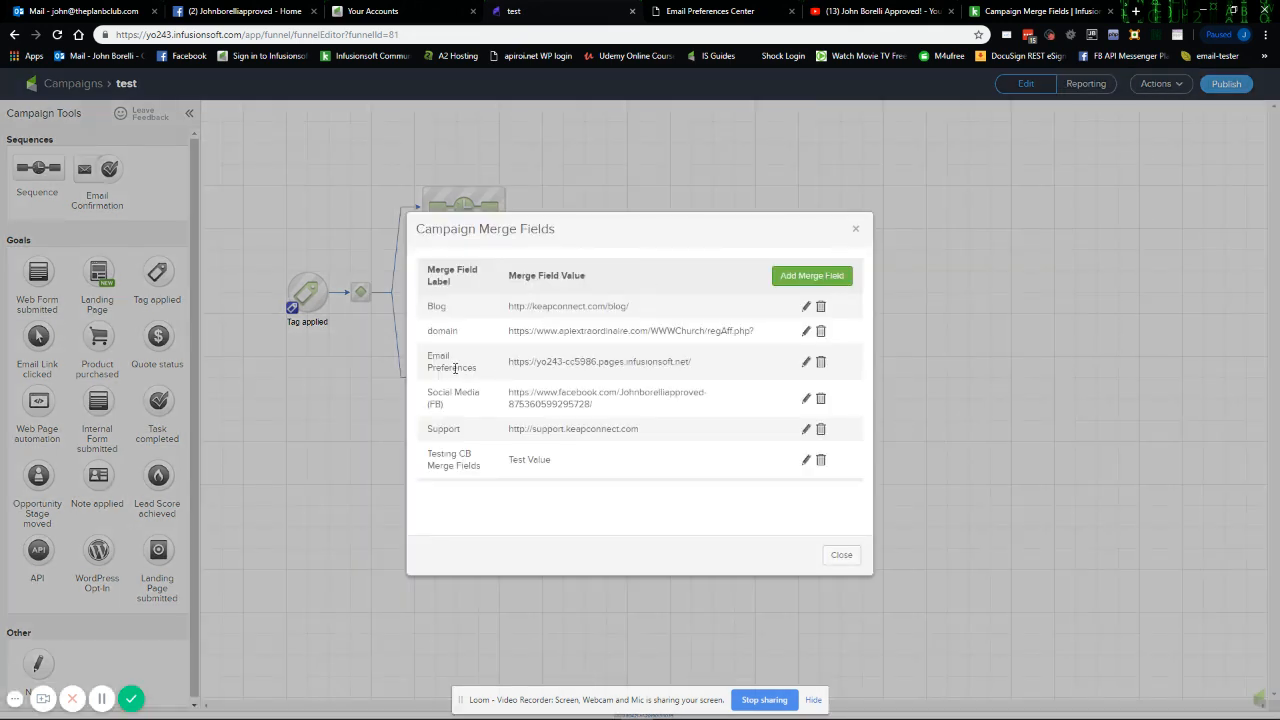
click(805, 364)
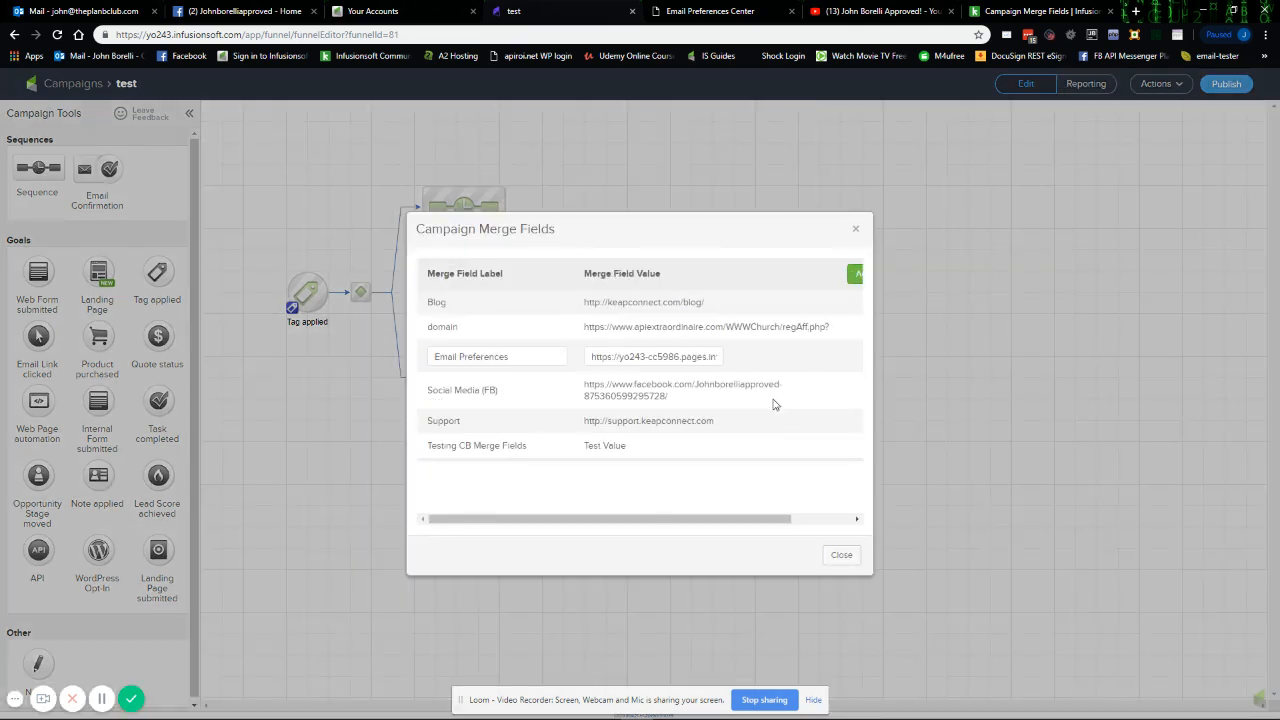
triple_click(700, 357)
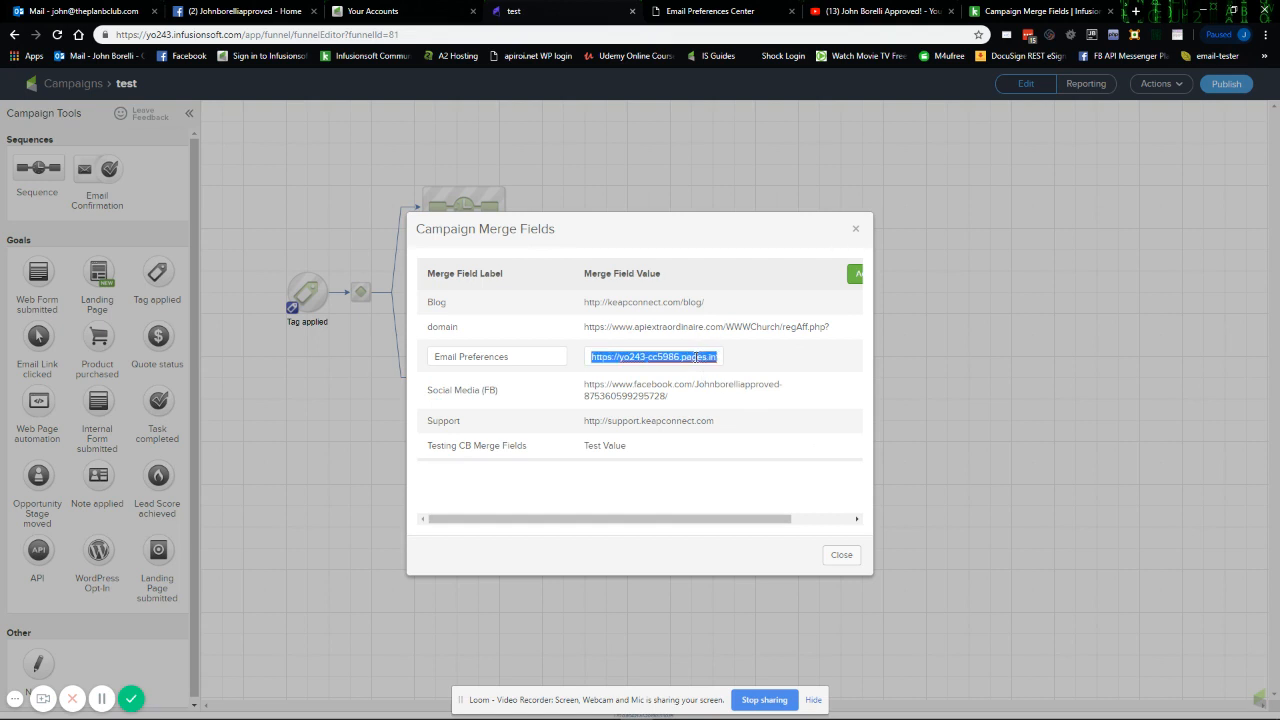
key(End)
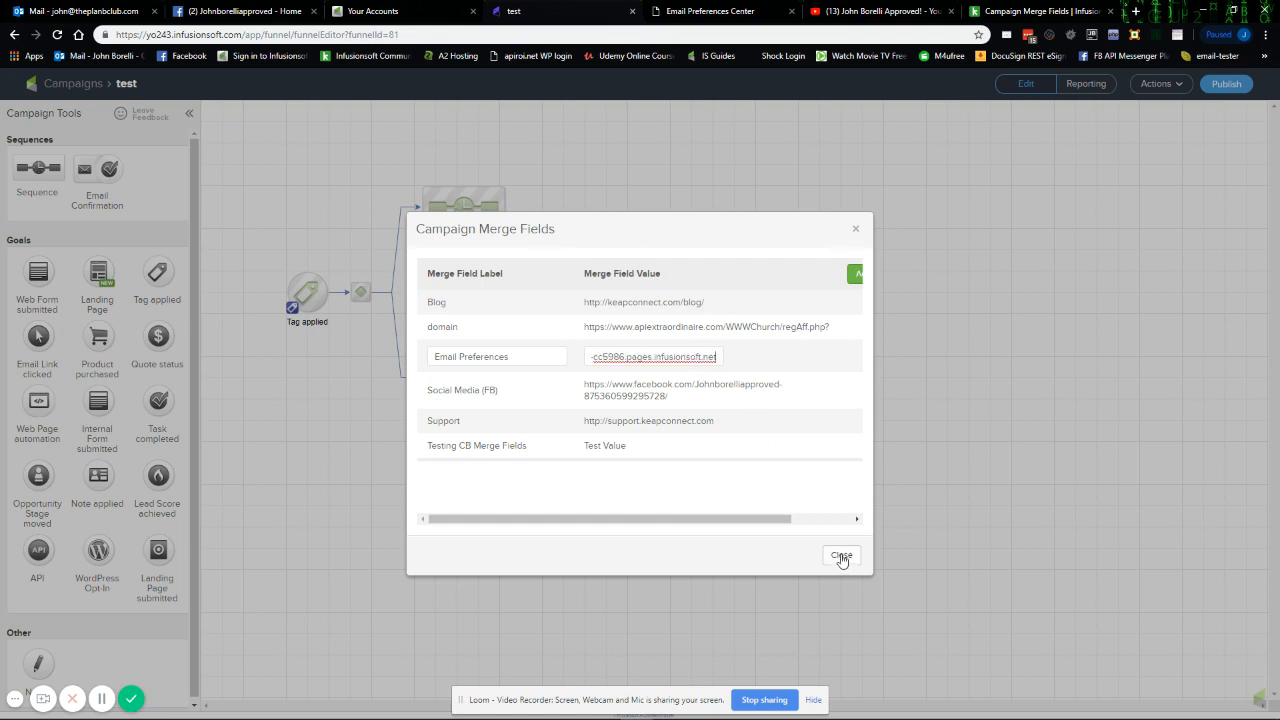
drag(691, 527, 834, 518)
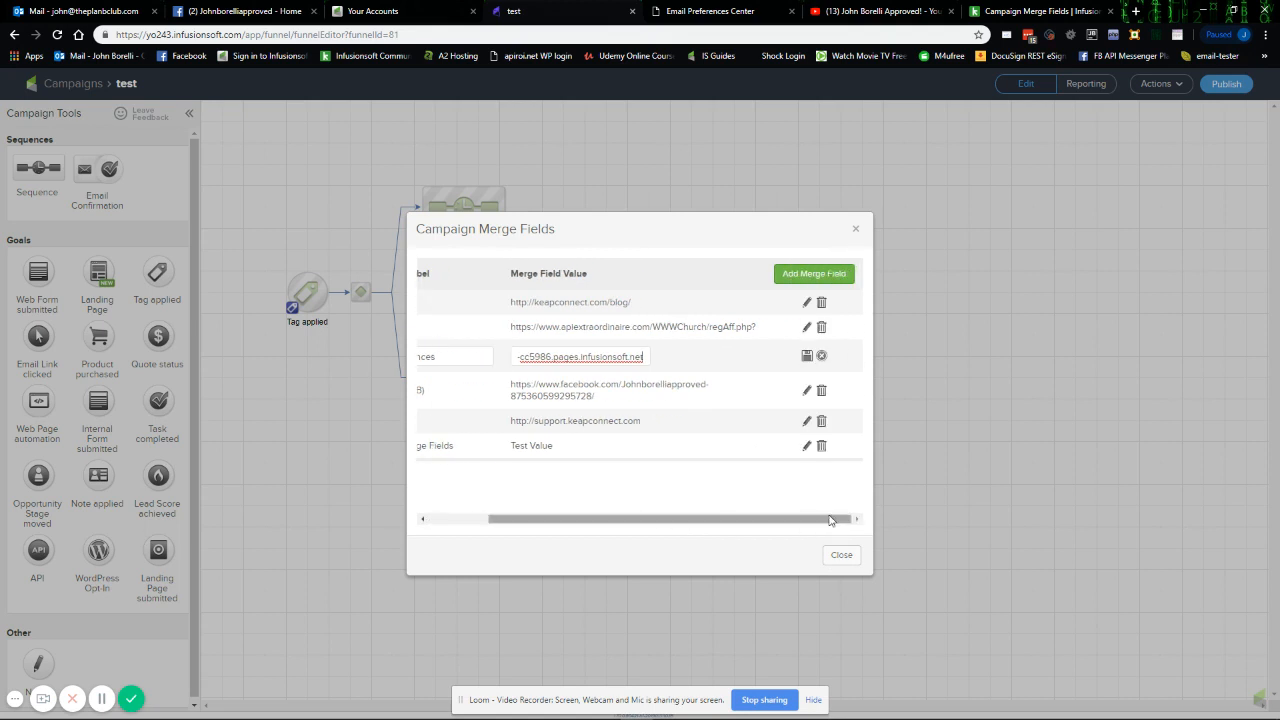
click(810, 360)
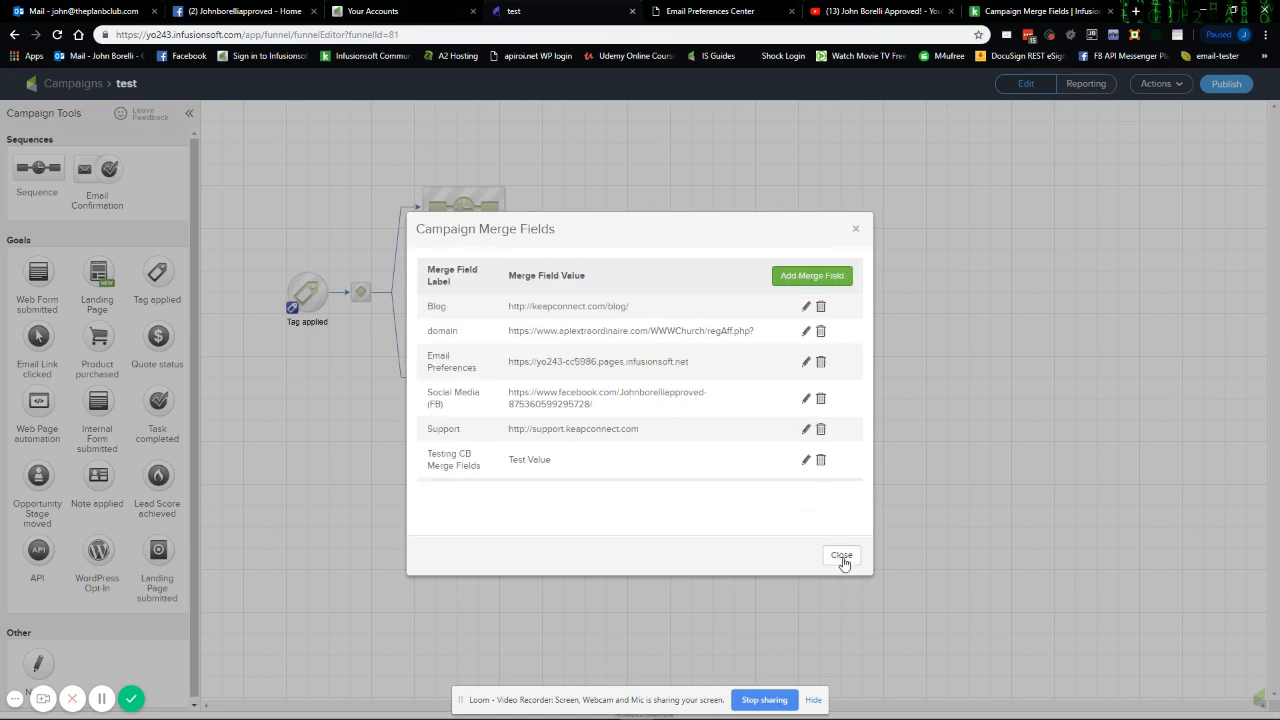
click(842, 555)
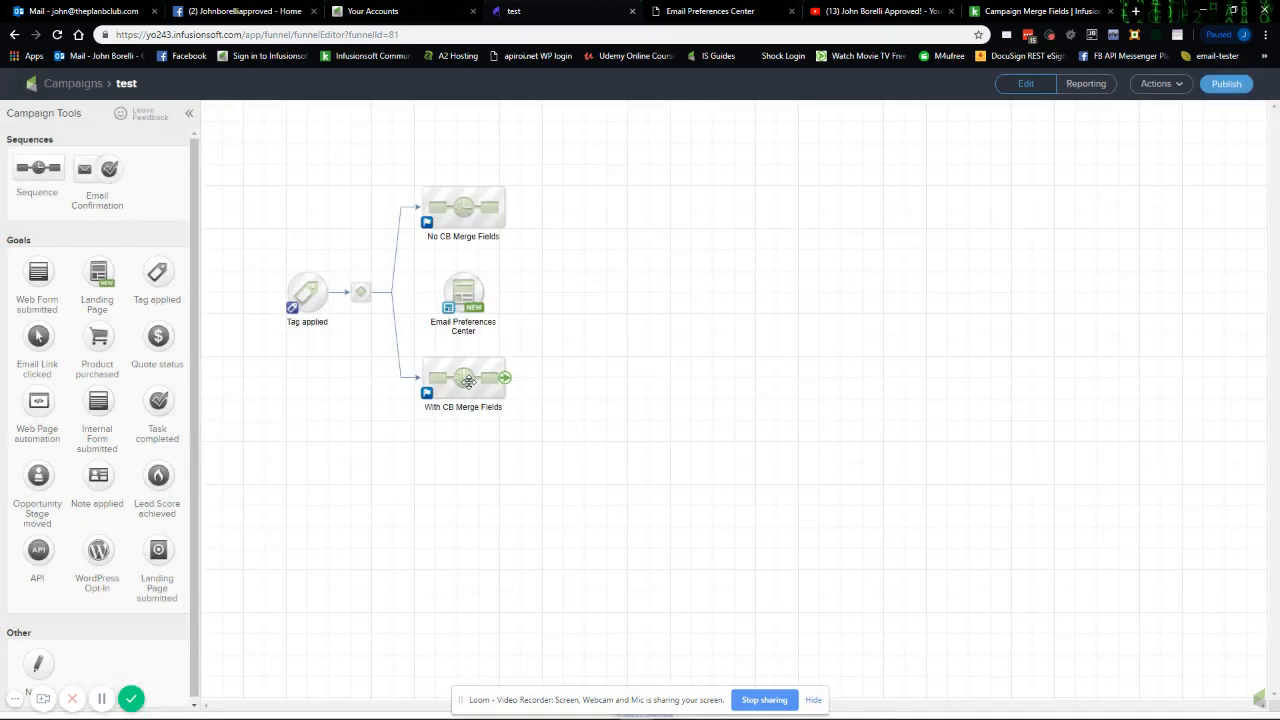